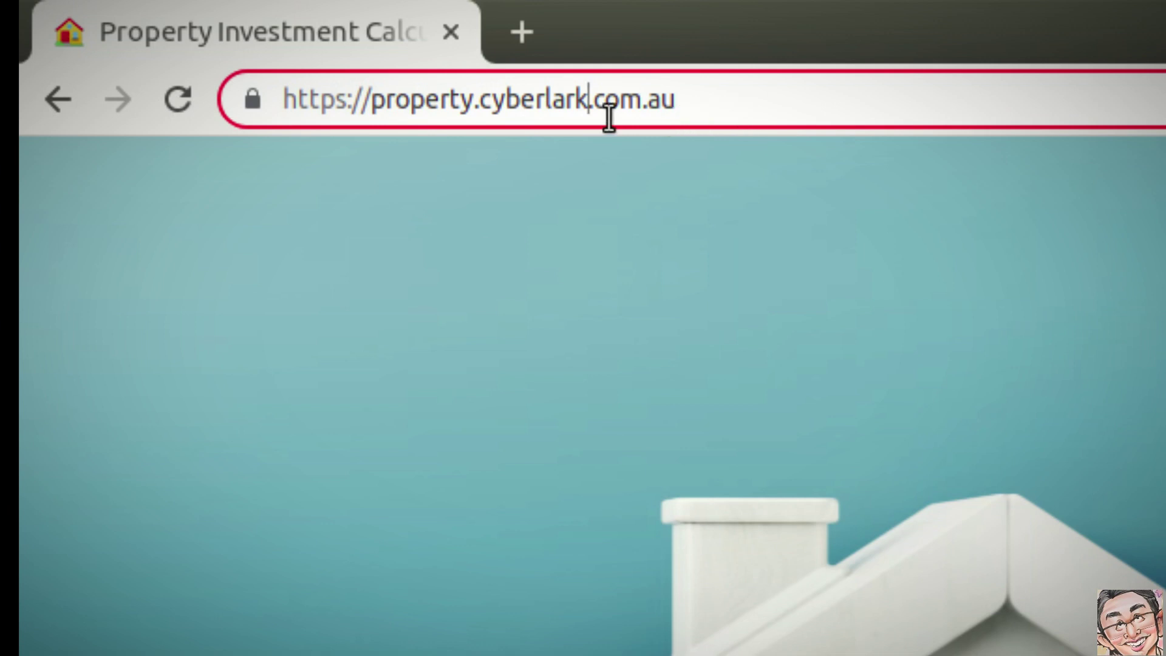
pyautogui.doubleClick(534, 101)
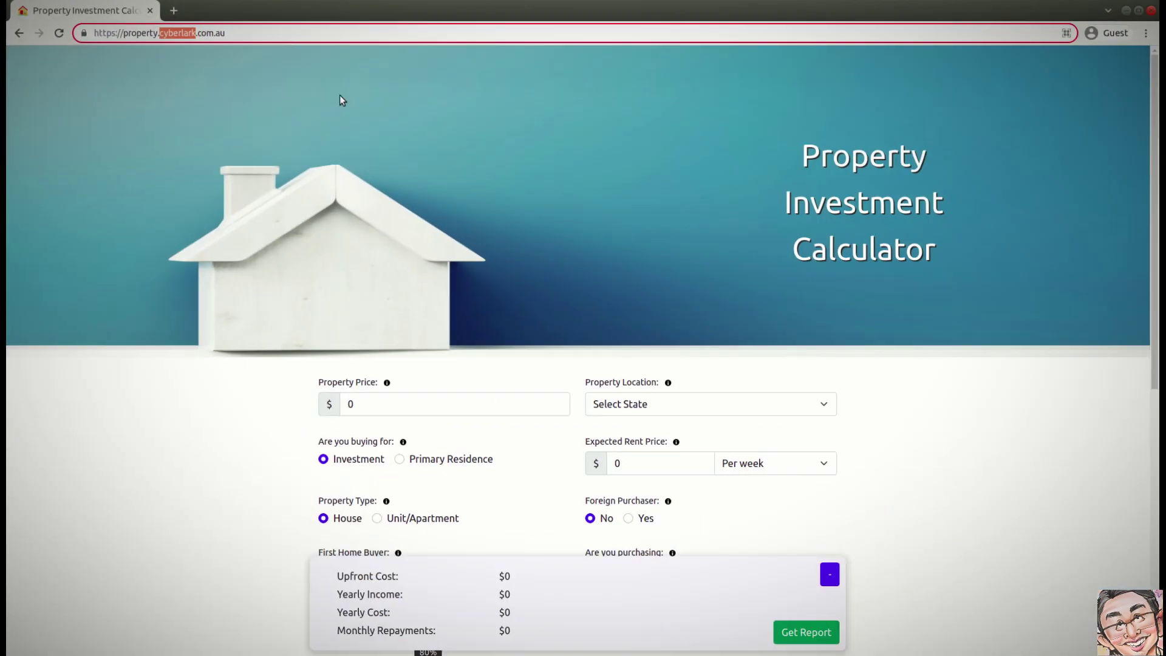
pyautogui.click(422, 115)
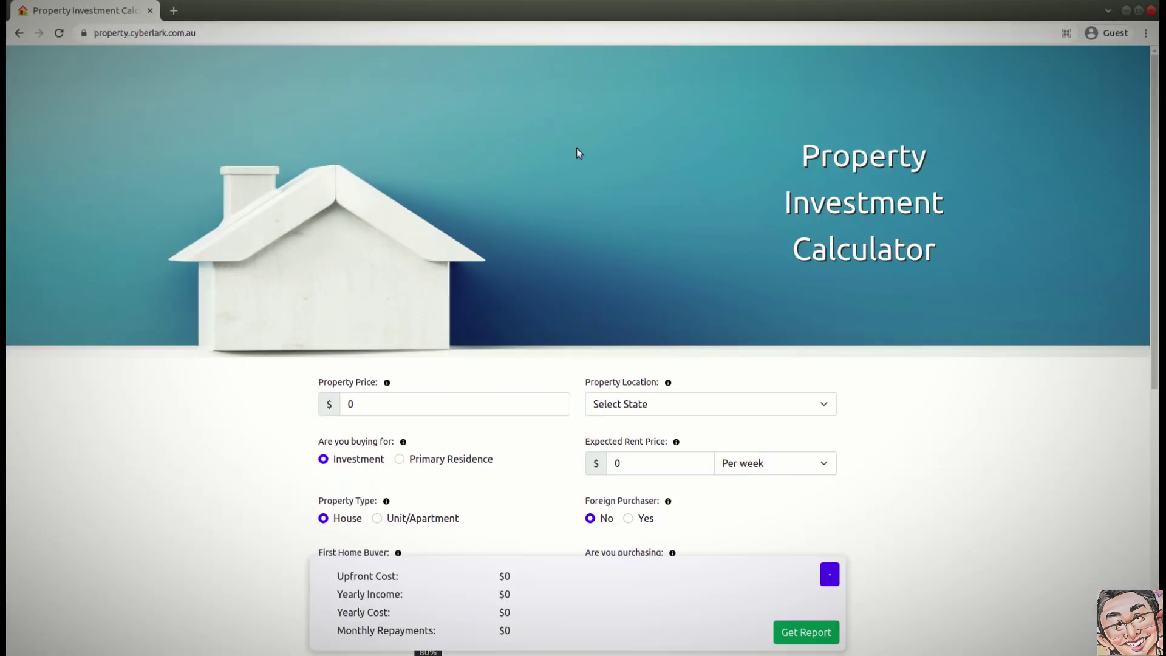
pyautogui.scroll(-8, 1128, 243)
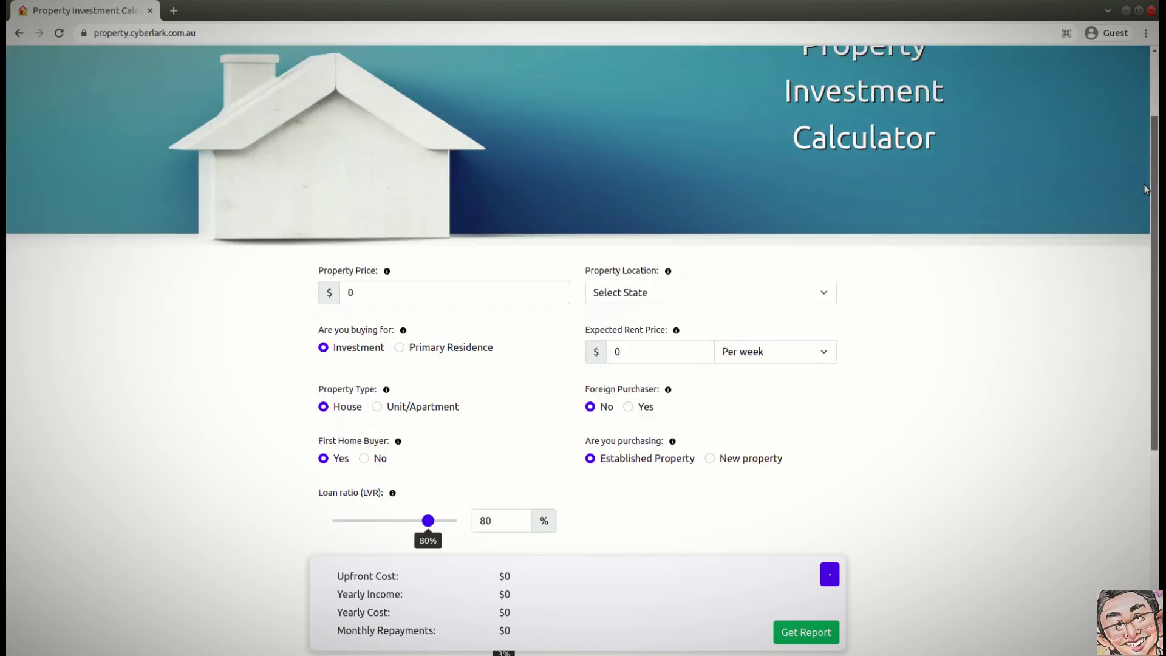
pyautogui.scroll(8, 1139, 130)
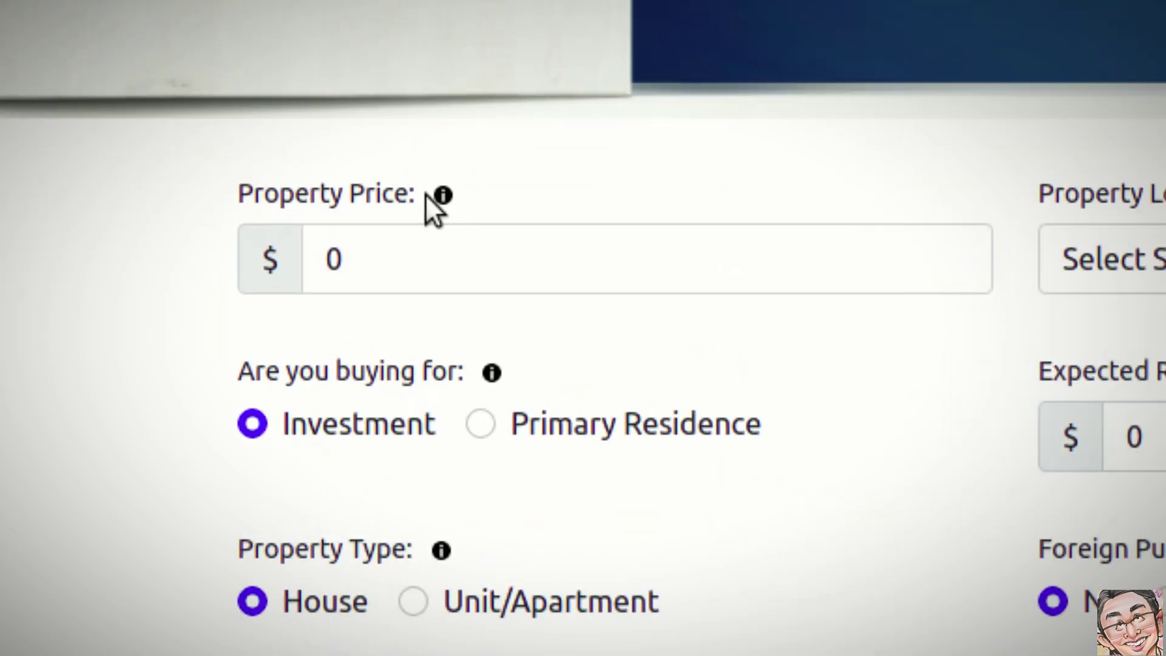
# Enter a property price of $690,000 and choose QLD as the property location.
pyautogui.moveTo(437, 192)
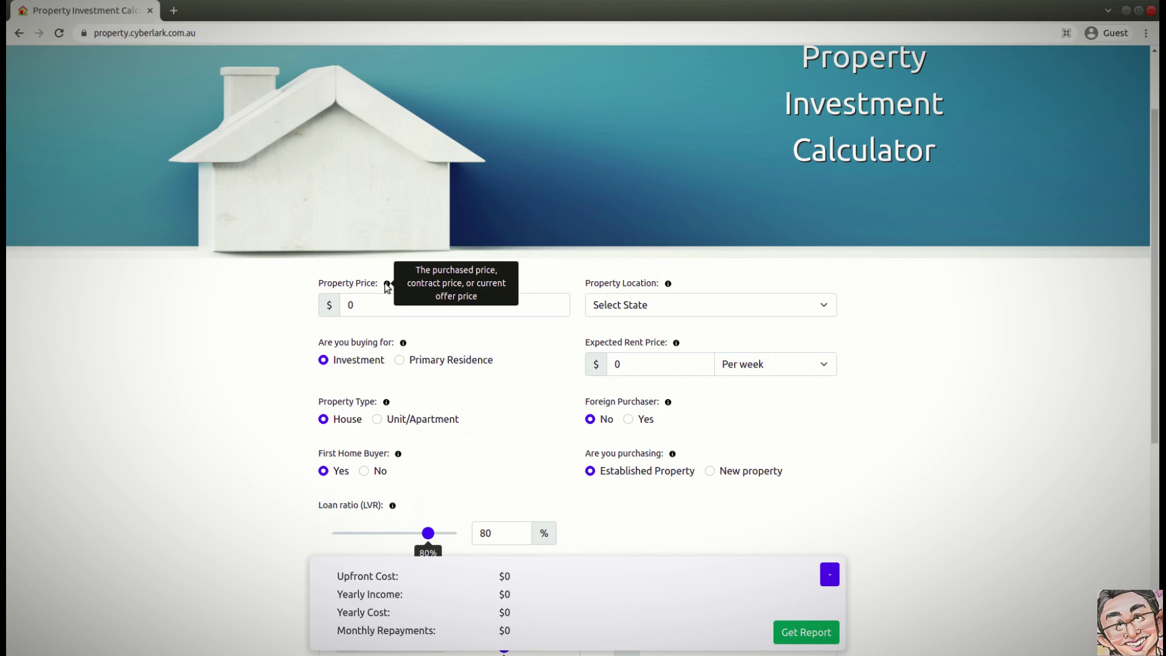
pyautogui.click(320, 308)
pyautogui.write('6900000')
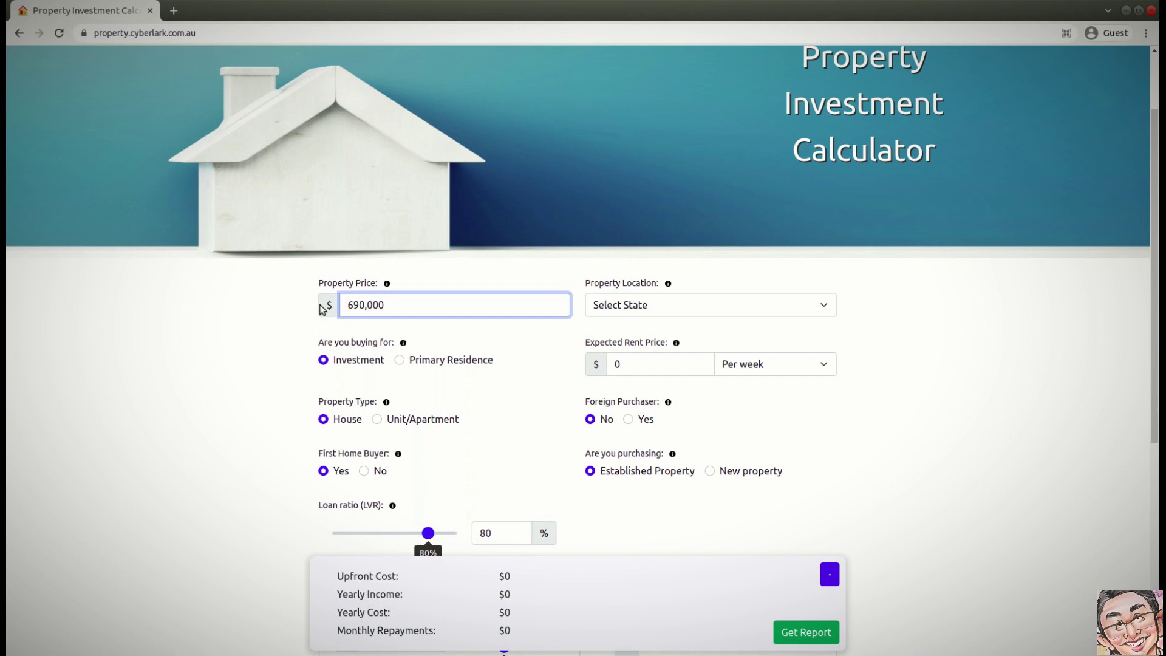
pyautogui.click(685, 289)
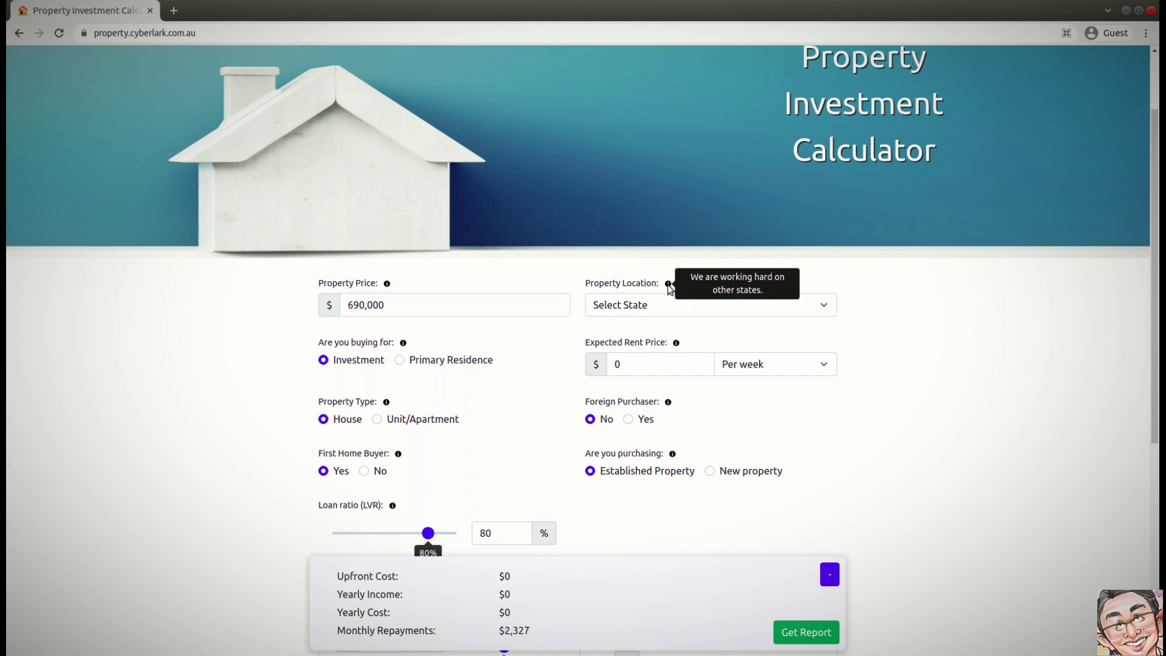
pyautogui.click(655, 309)
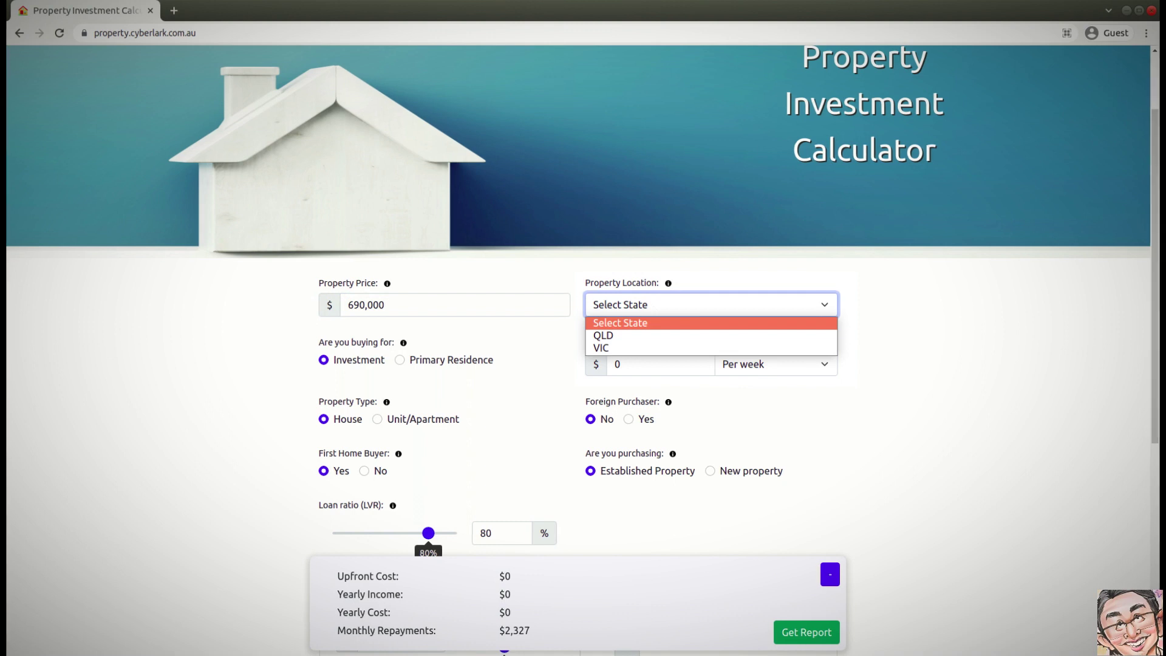
pyautogui.click(603, 336)
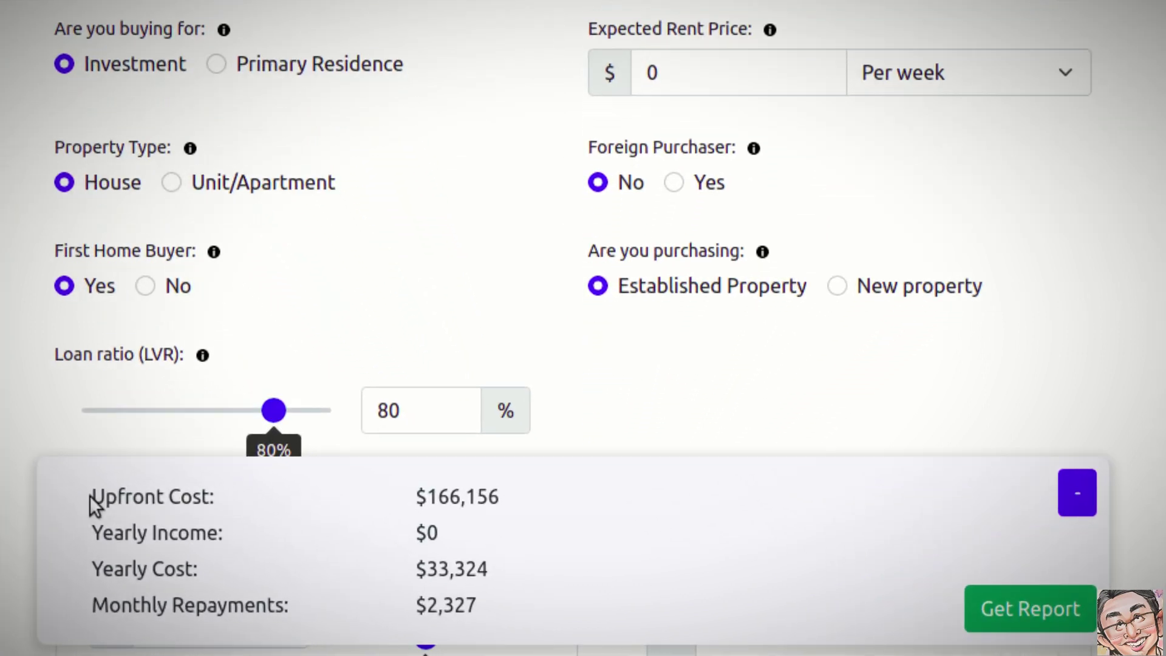
pyautogui.moveTo(89, 495); pyautogui.dragTo(531, 499)
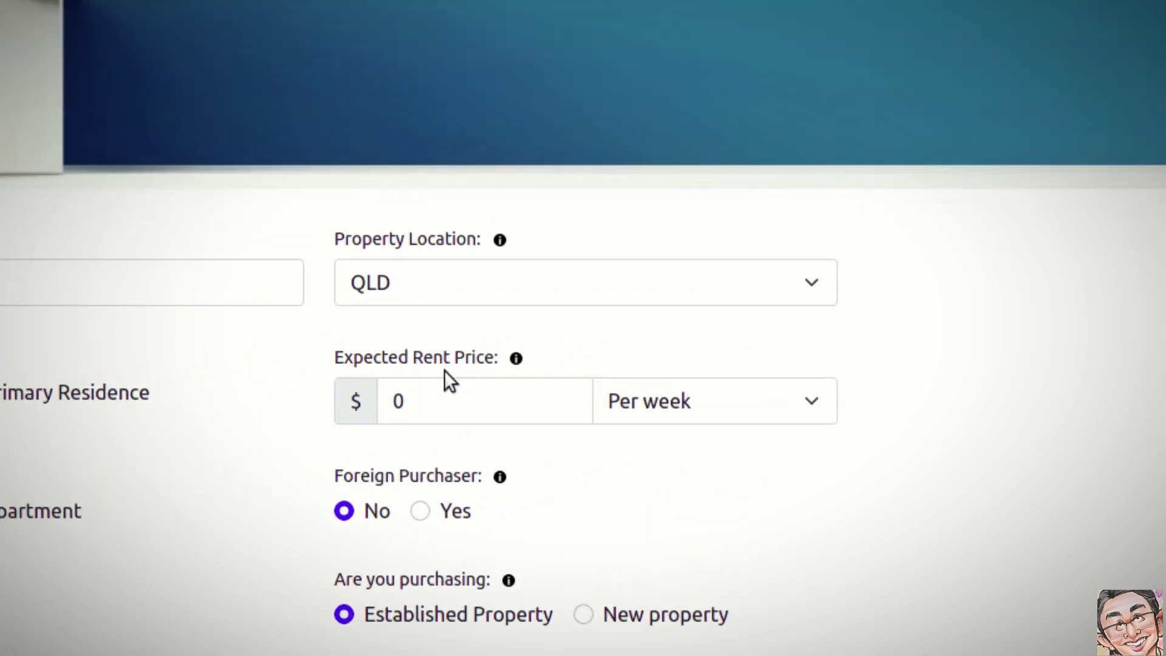
# Set the expected rent price to $530 per week.
pyautogui.doubleClick(463, 398)
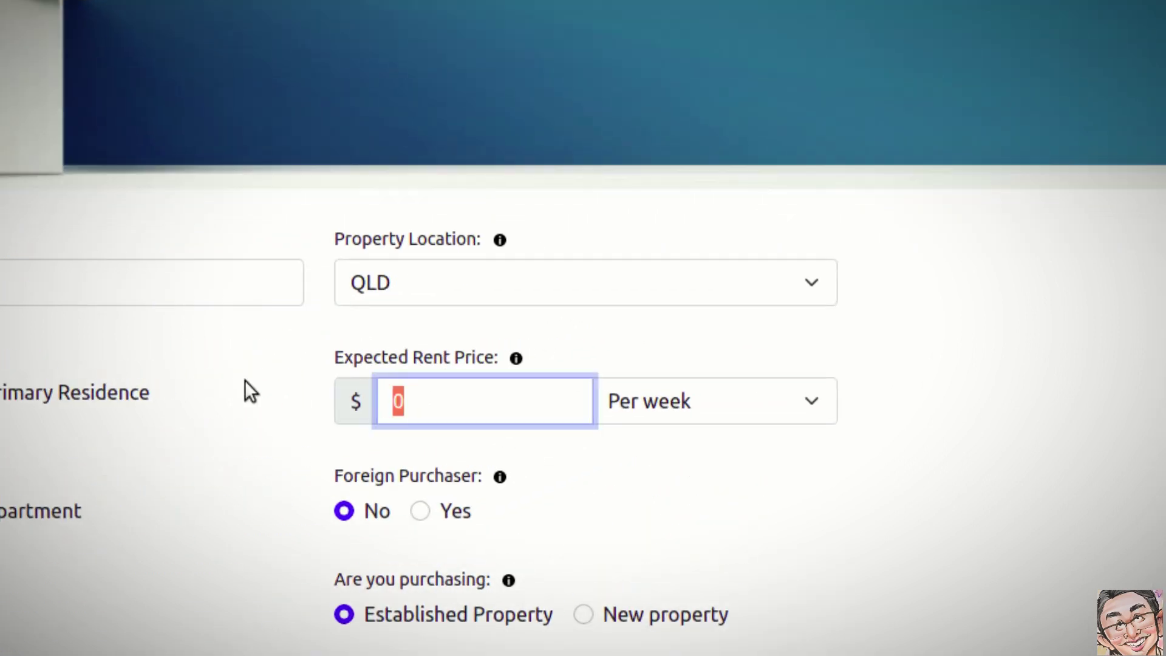
pyautogui.write('530')
pyautogui.click(961, 479)
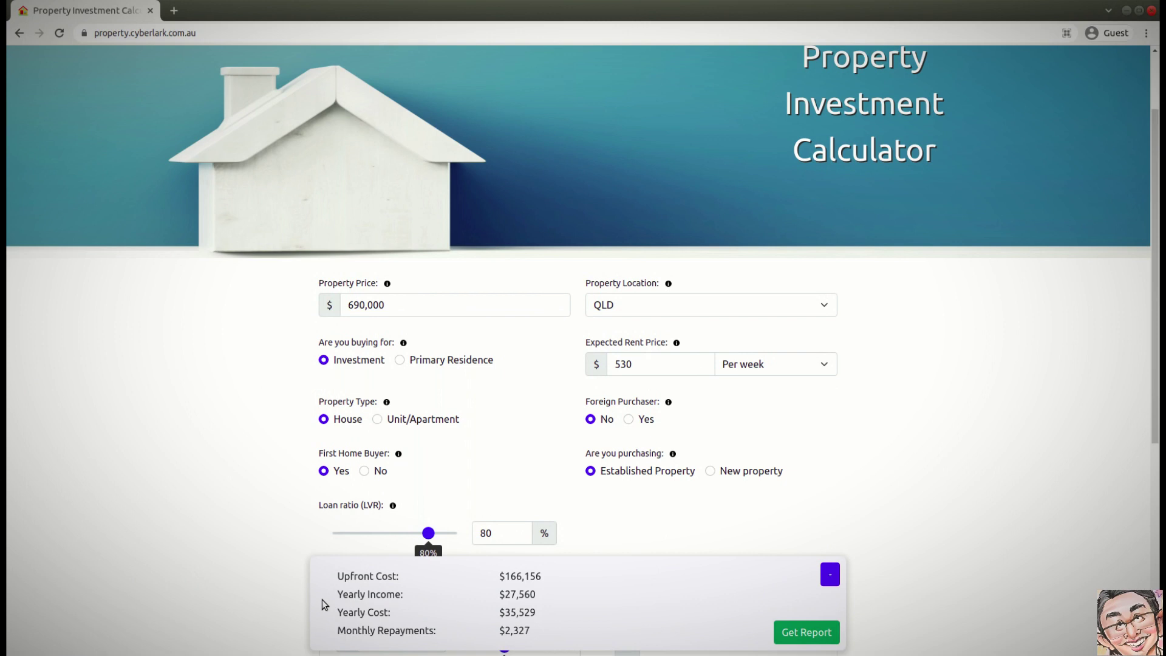
# Review the yearly income, yearly cost and monthly repayments in the results summary.
pyautogui.moveTo(322, 599); pyautogui.dragTo(558, 600)
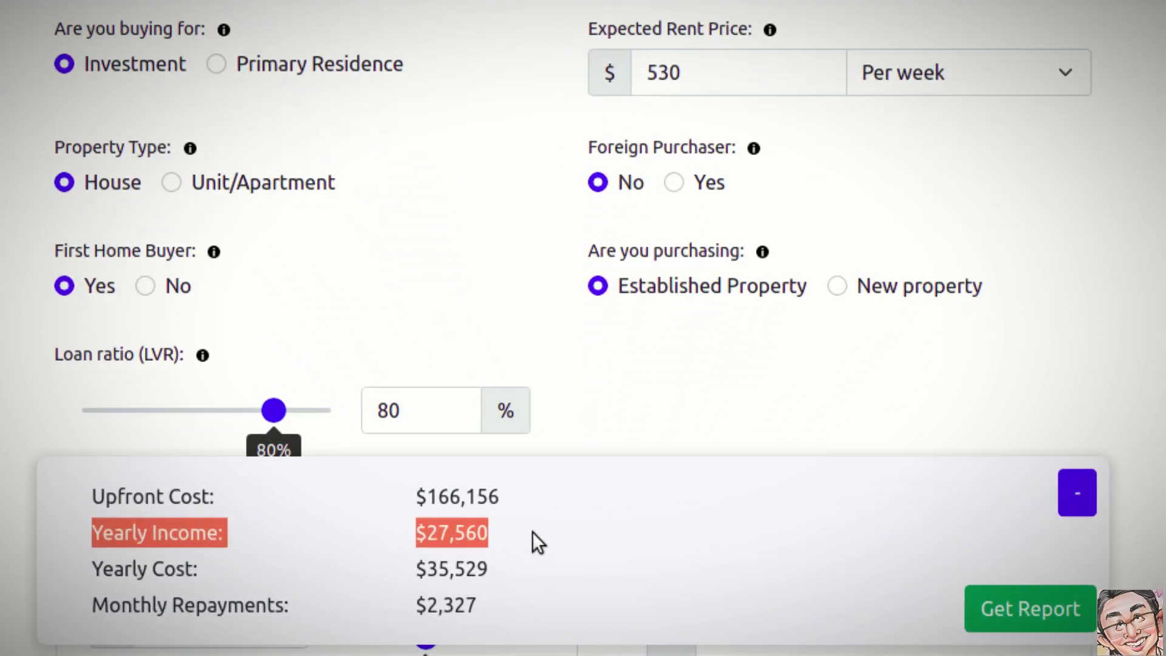
pyautogui.moveTo(93, 571); pyautogui.dragTo(548, 563)
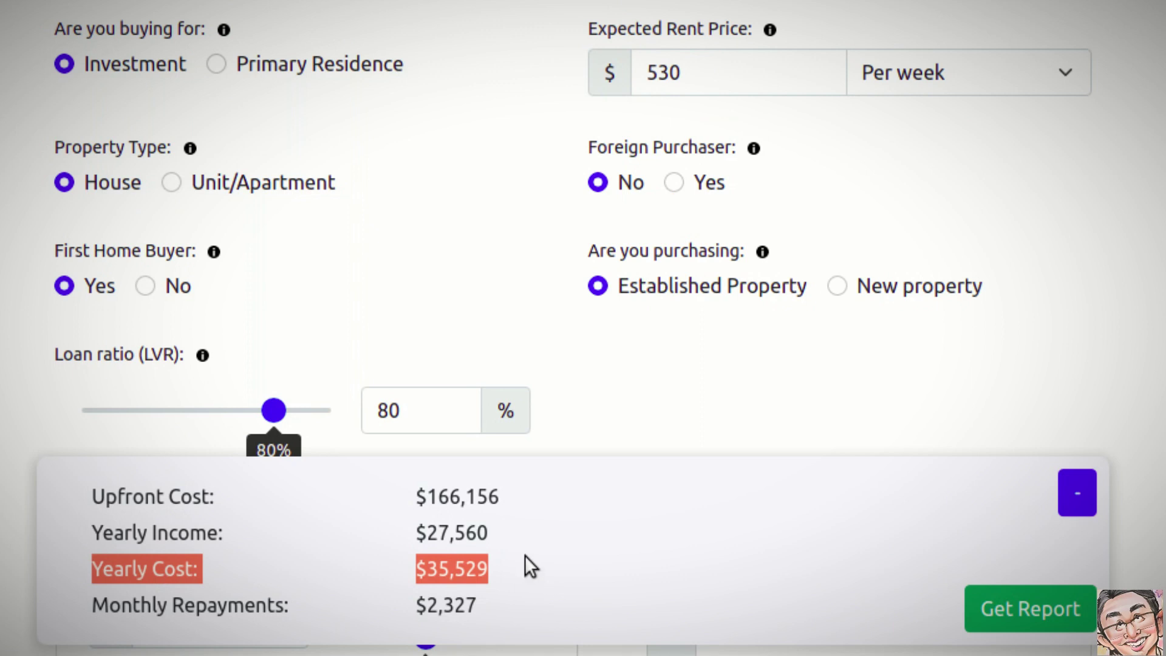
pyautogui.moveTo(541, 603); pyautogui.dragTo(59, 590)
# Toggle the property type between Unit/Apartment and House to compare the yearly cost, and leave it on House.
pyautogui.scroll(-2, 453, 281)
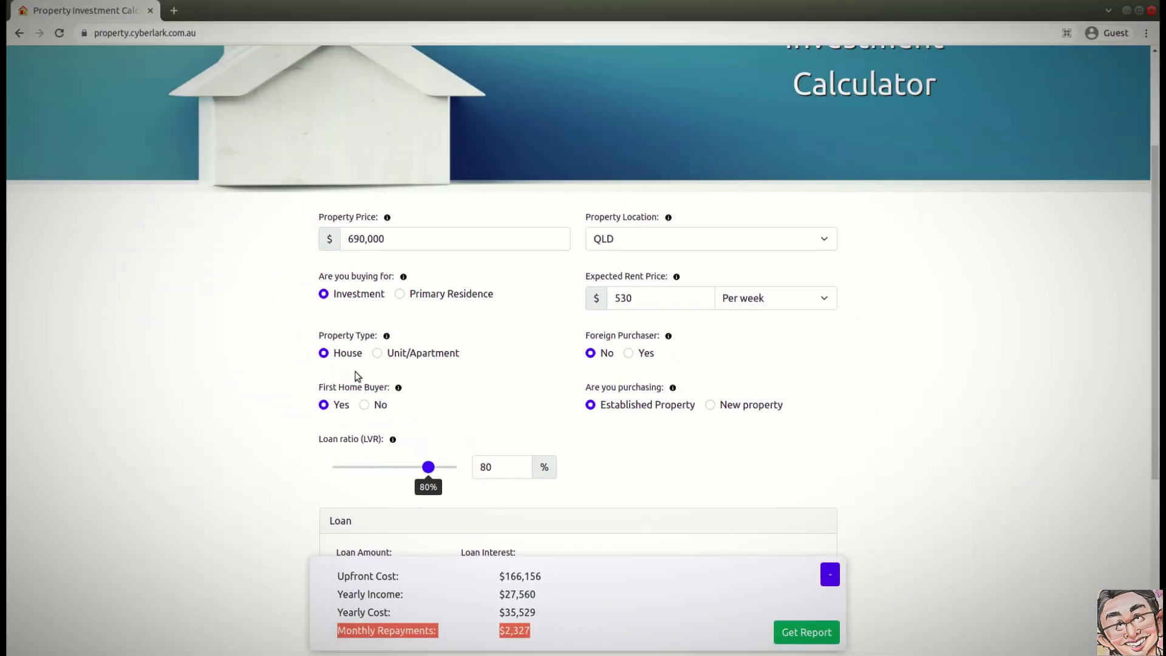
pyautogui.click(384, 355)
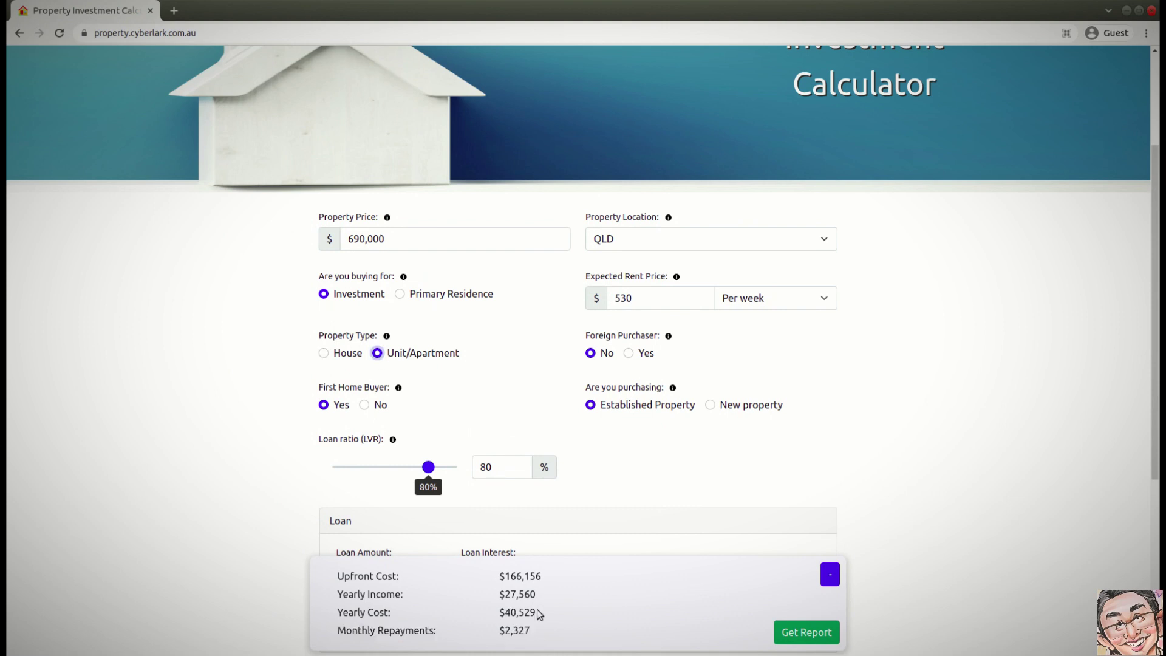
pyautogui.click(348, 359)
pyautogui.click(382, 357)
pyautogui.click(340, 352)
# Try Yes for Foreign Purchaser, return it to No, and keep First Home Buyer on Yes.
pyautogui.click(627, 354)
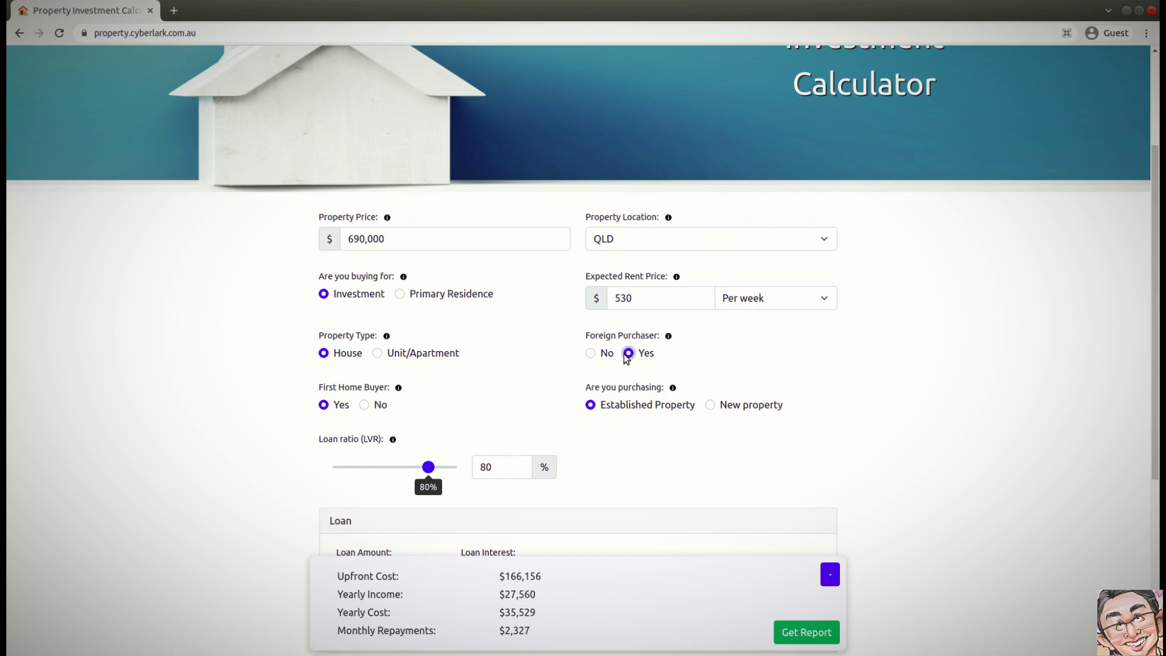
pyautogui.click(590, 354)
pyautogui.moveTo(312, 390); pyautogui.dragTo(382, 388)
pyautogui.scroll(-1, 449, 380)
pyautogui.scroll(1, 433, 376)
pyautogui.click(331, 408)
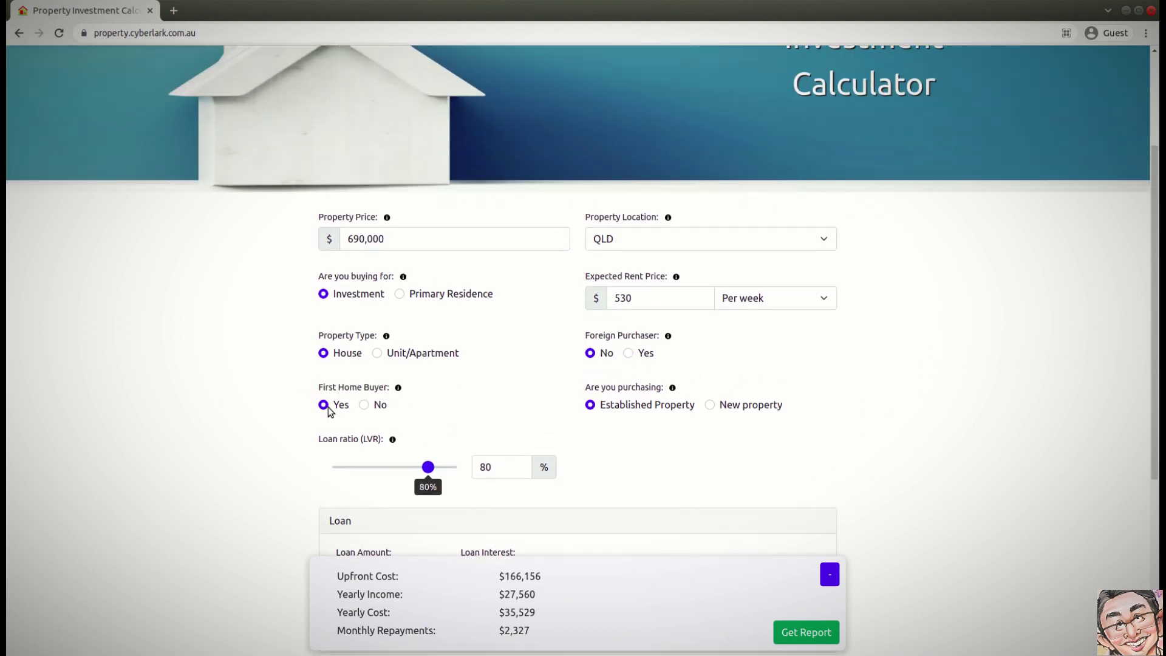
# Try Primary Residence as the buying purpose, check the upfront cost and yearly income, and switch back to Investment.
pyautogui.click(398, 294)
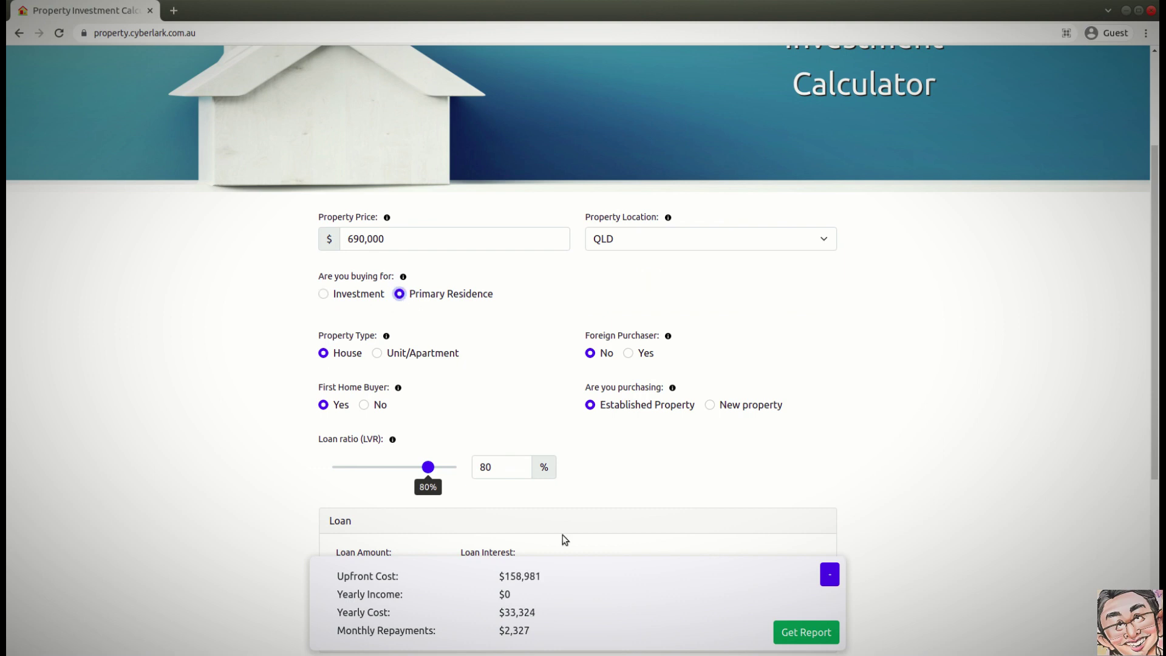
pyautogui.moveTo(498, 575); pyautogui.dragTo(537, 578)
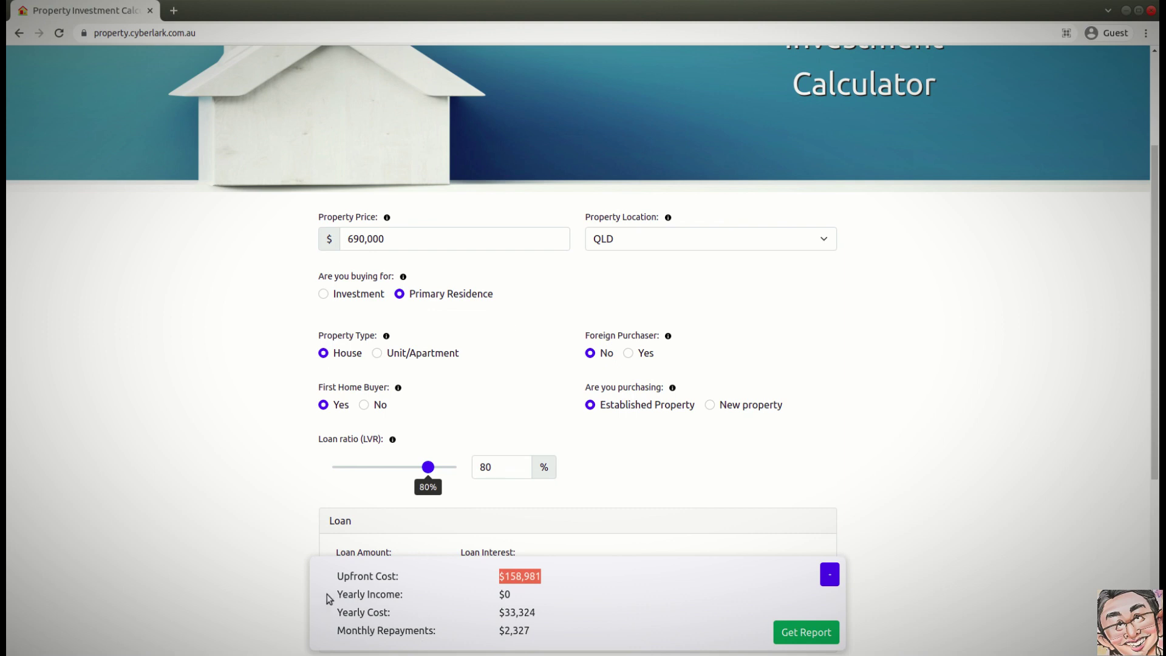
pyautogui.moveTo(328, 595); pyautogui.dragTo(515, 598)
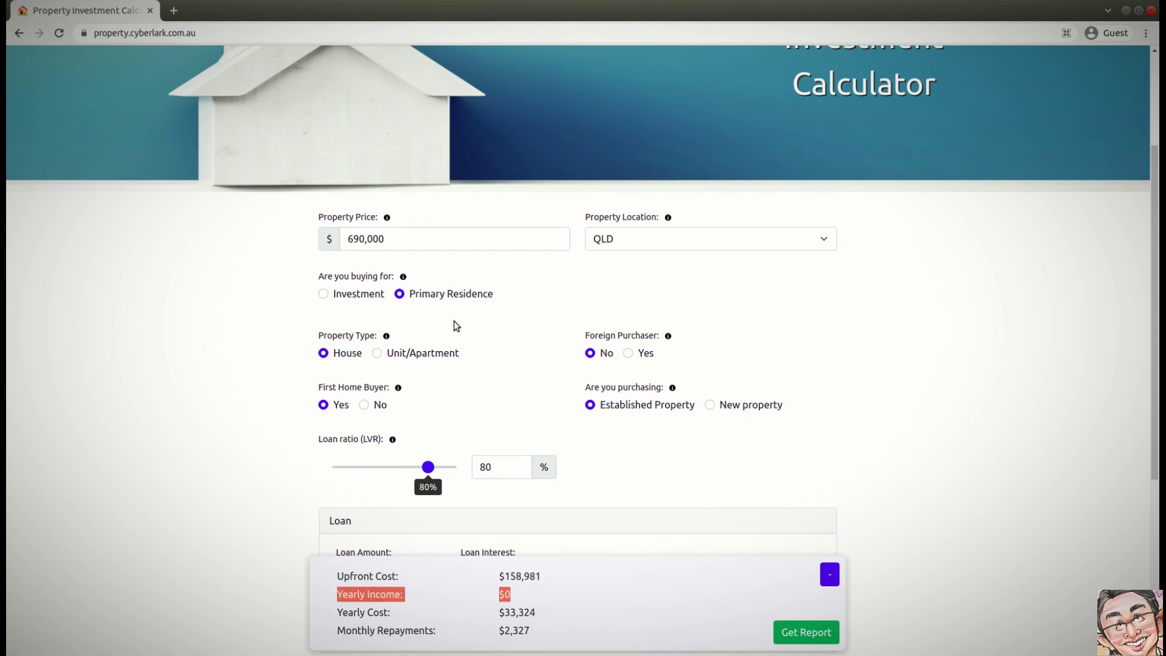
pyautogui.click(323, 294)
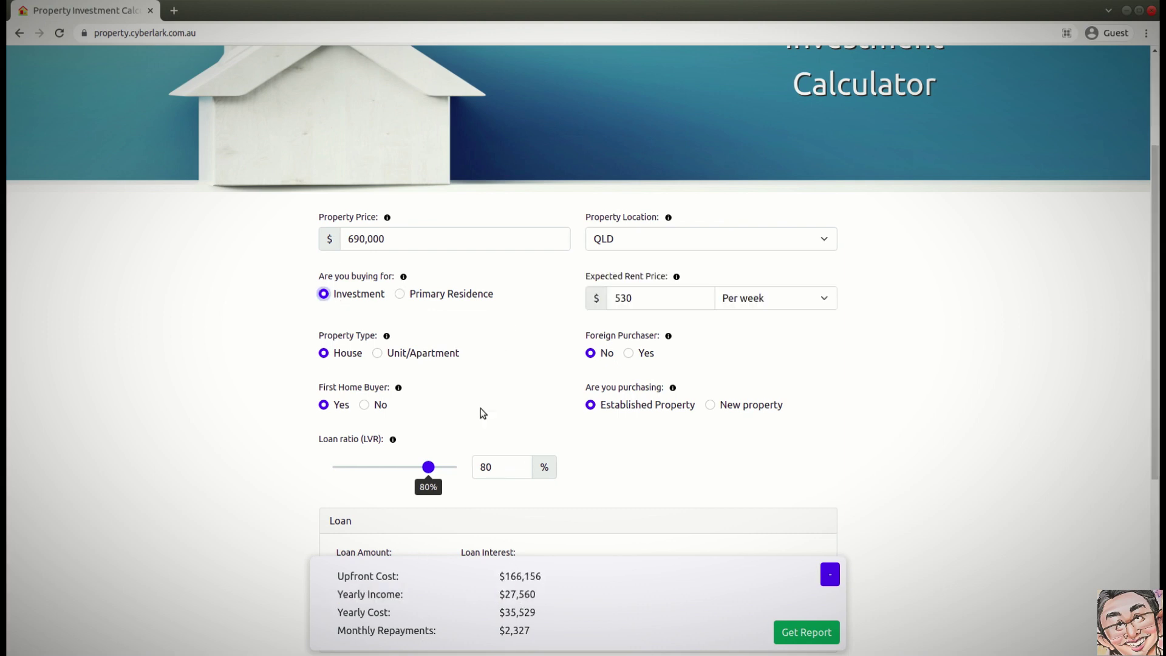
# Try a loan ratio (LVR) of 61% to compare the costs, and return it to 80%.
pyautogui.scroll(-2, 841, 410)
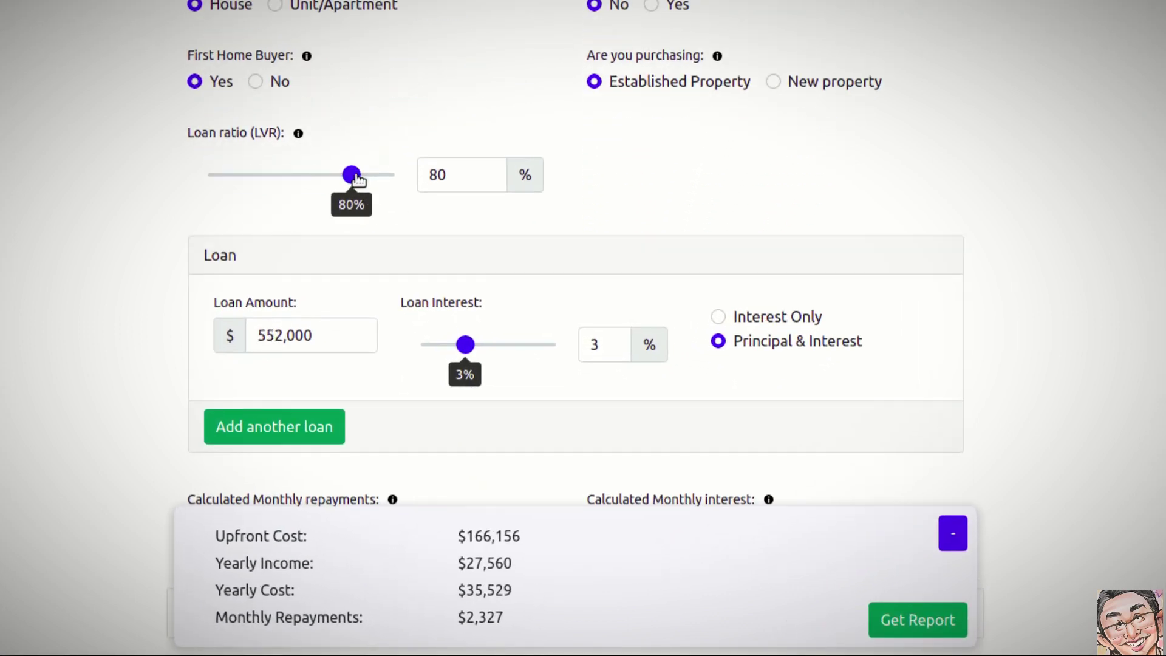
pyautogui.moveTo(350, 176); pyautogui.dragTo(321, 183)
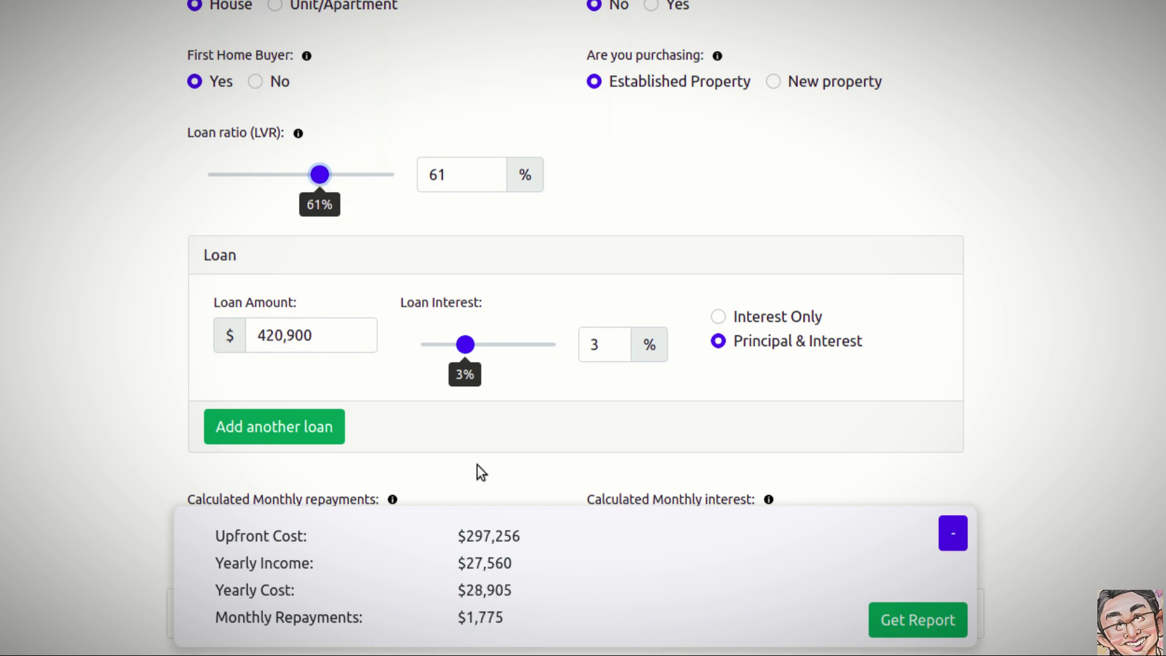
pyautogui.moveTo(318, 181); pyautogui.dragTo(353, 187)
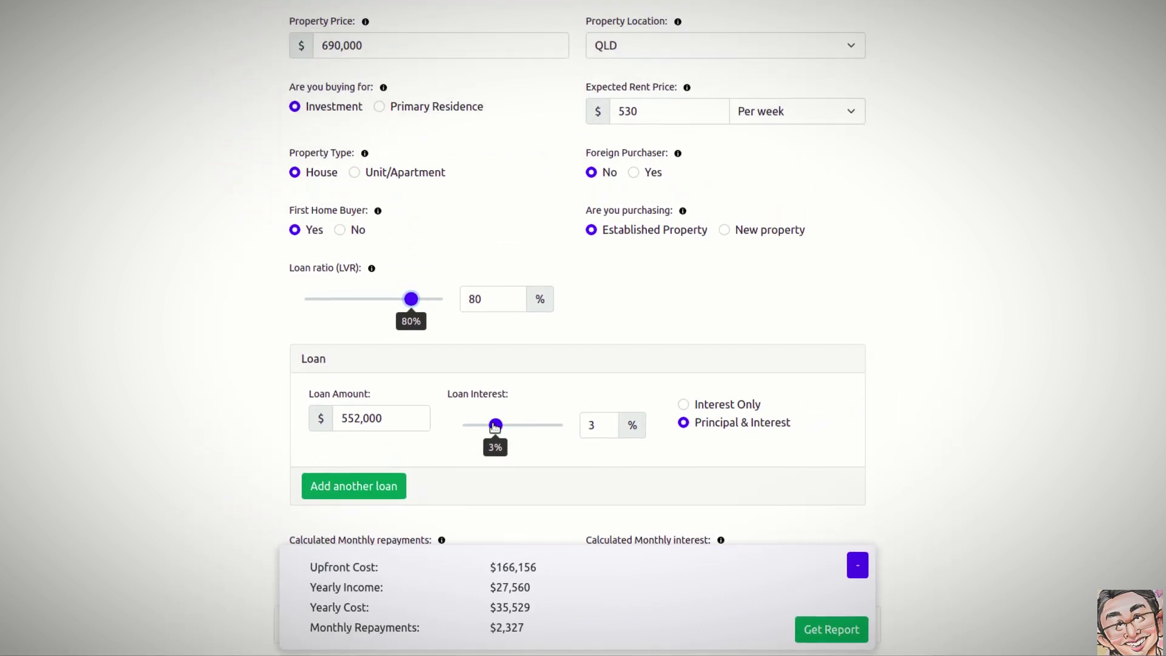
# Lower the loan's interest rate to 2.8%.
pyautogui.moveTo(506, 450); pyautogui.dragTo(503, 450)
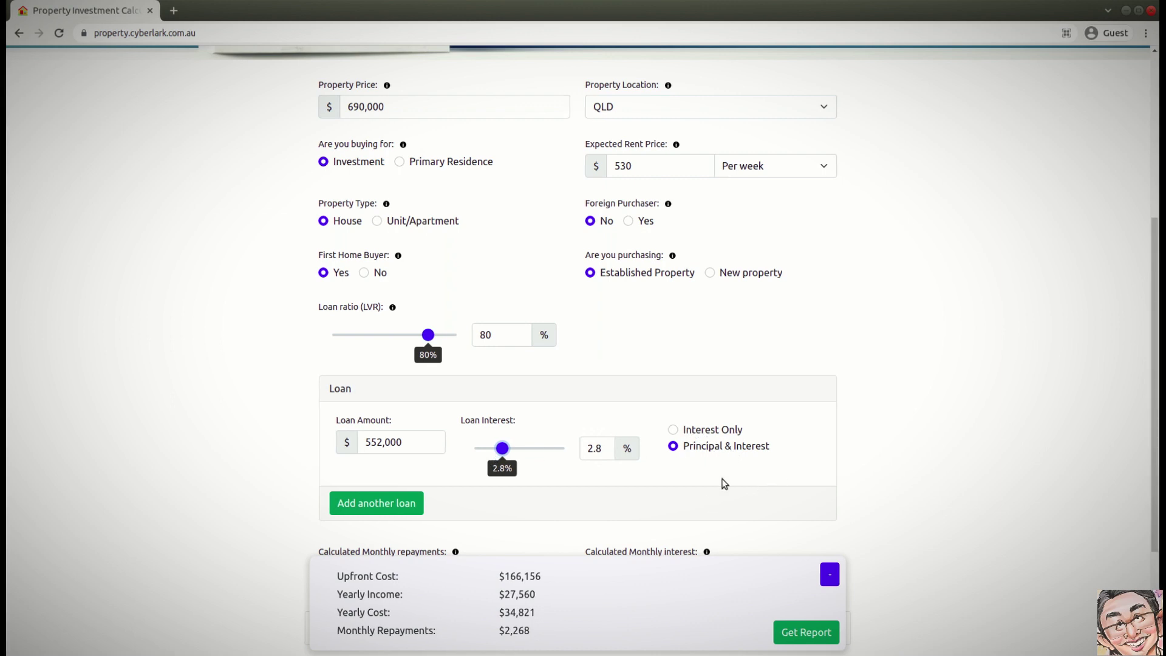
# Add a second loan below the first one and remove it again.
pyautogui.scroll(-2, 724, 484)
pyautogui.click(399, 381)
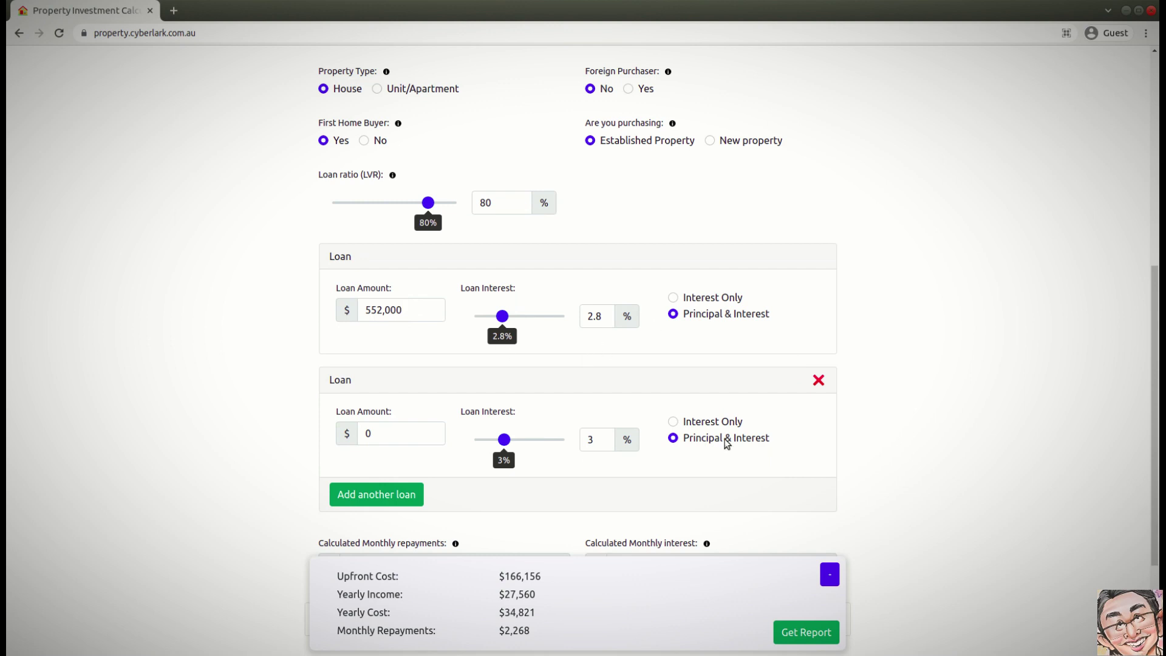
pyautogui.click(818, 380)
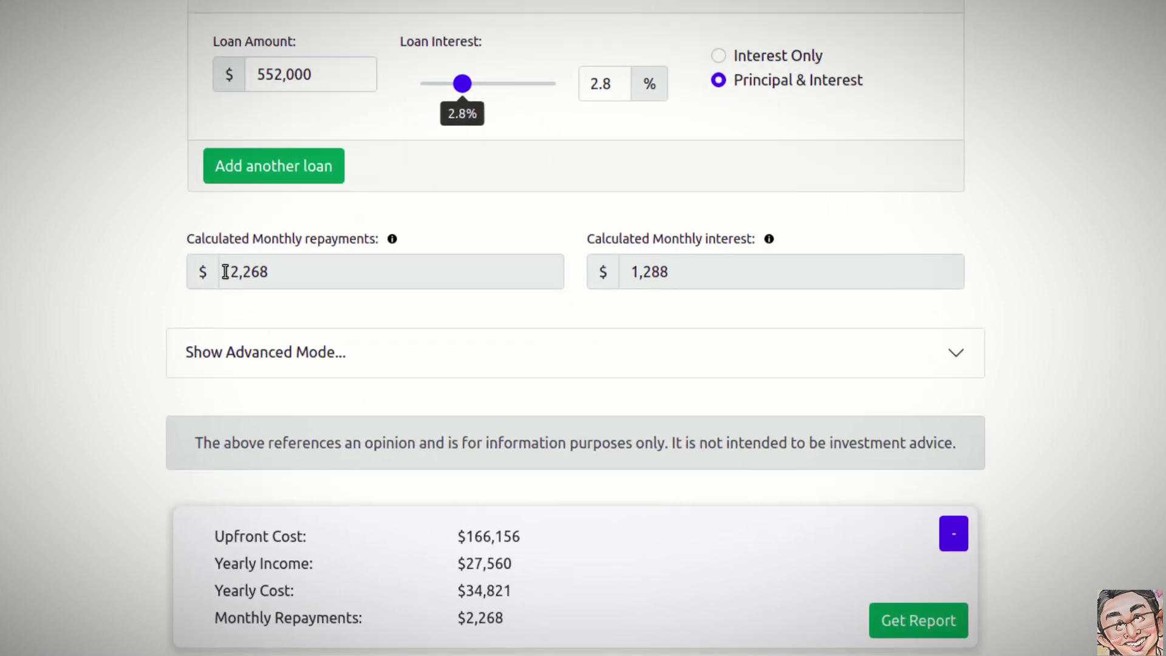
# Check the calculated monthly repayments and monthly interest, and expand the advanced mode settings.
pyautogui.moveTo(225, 271); pyautogui.dragTo(308, 274)
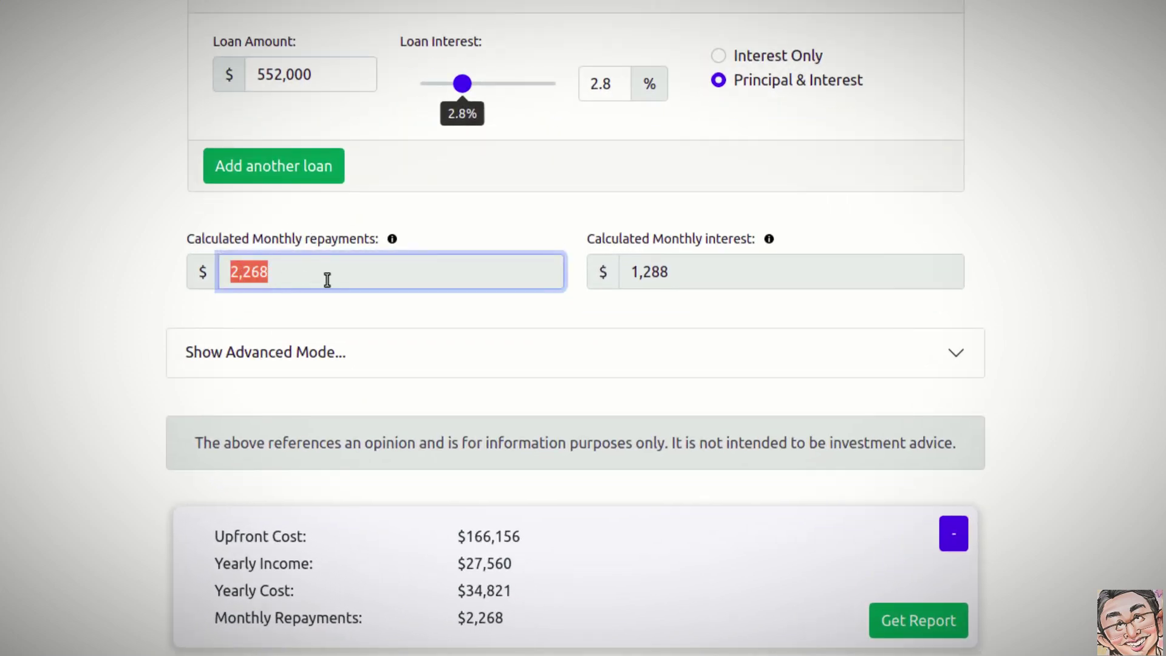
pyautogui.moveTo(674, 271); pyautogui.dragTo(609, 283)
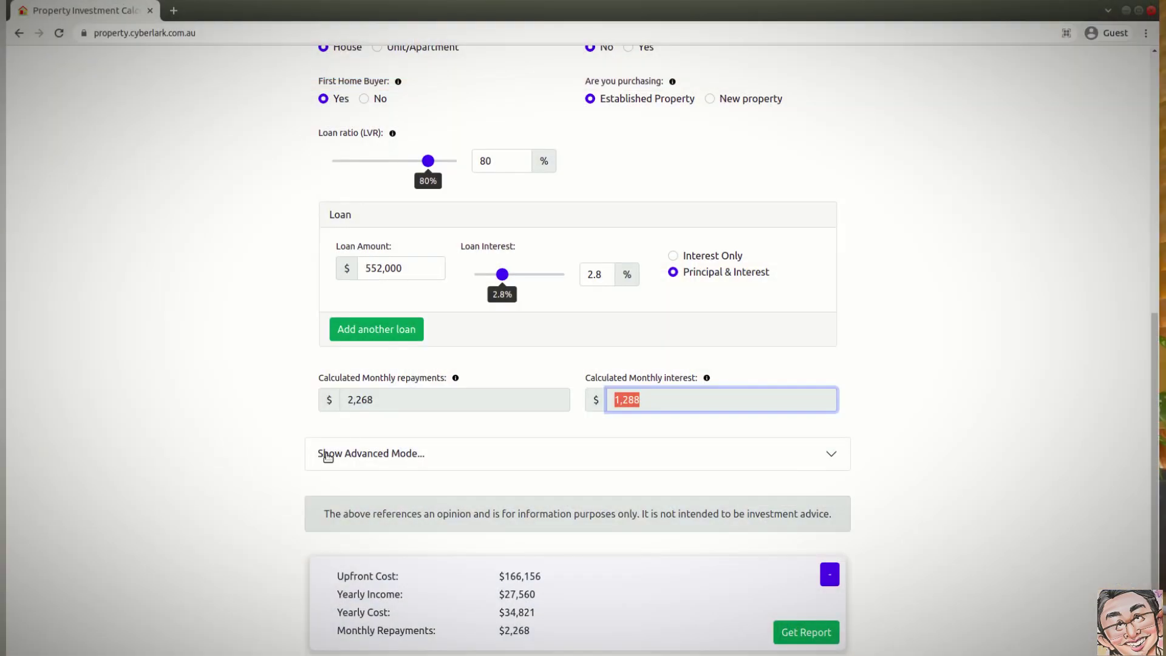
pyautogui.click(810, 455)
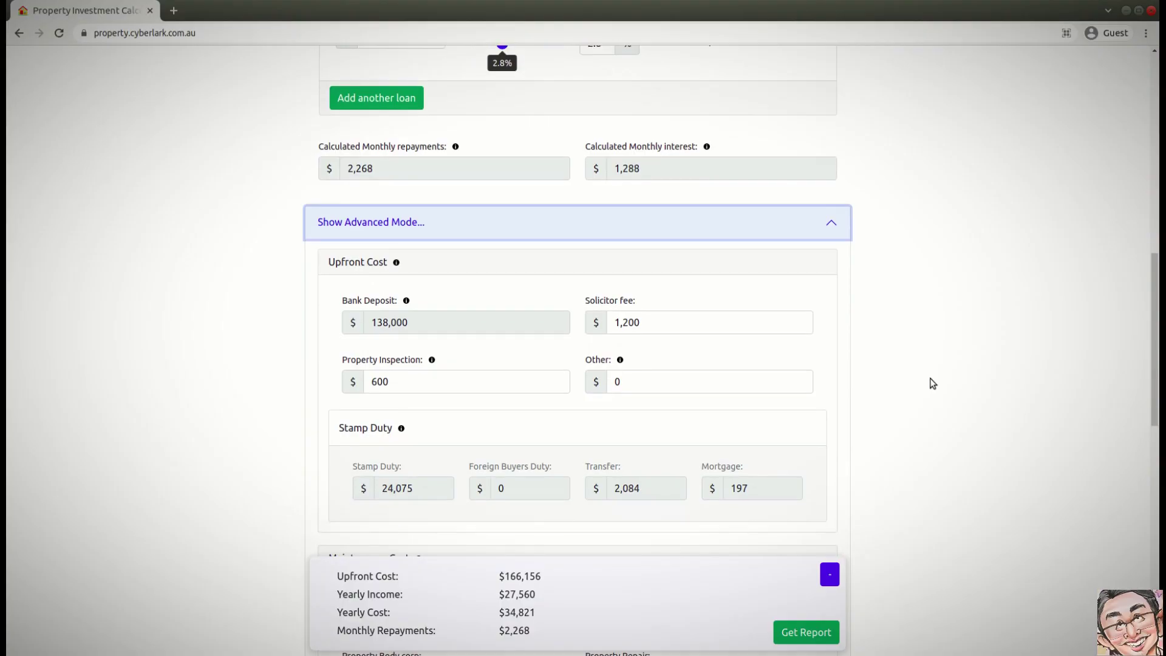
# Set the solicitor fee in the Upfront Cost section to $1,500.
pyautogui.scroll(-1, 932, 379)
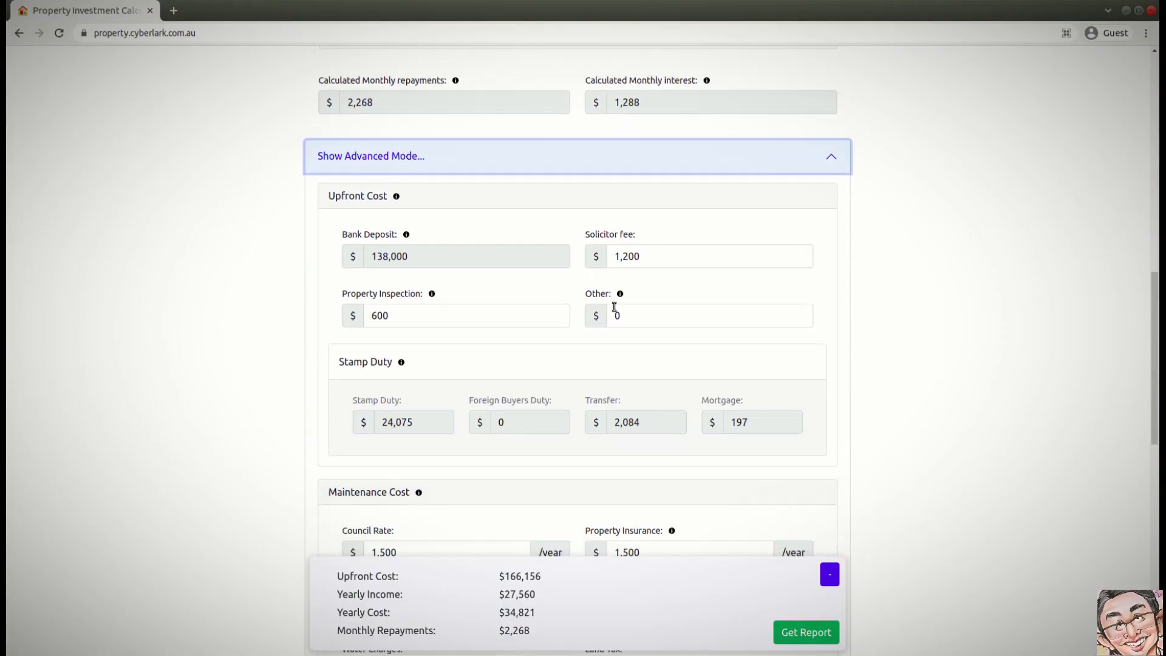
pyautogui.scroll(-1, 478, 263)
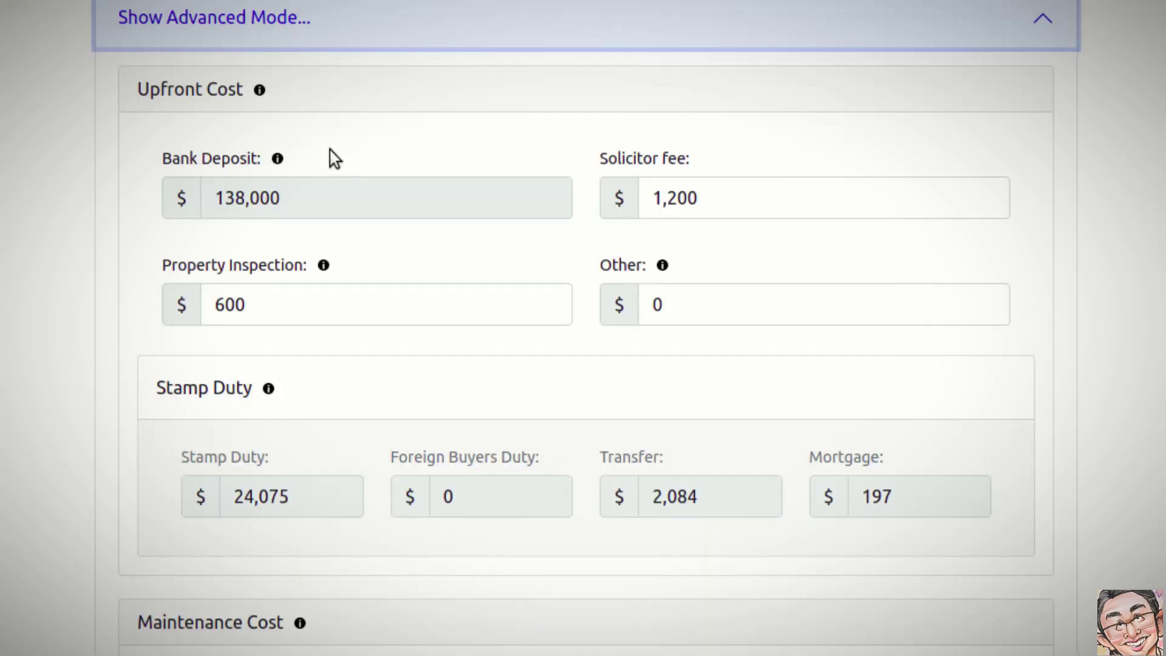
pyautogui.moveTo(604, 163); pyautogui.dragTo(692, 162)
pyautogui.moveTo(721, 198); pyautogui.dragTo(604, 204)
pyautogui.write('1500')
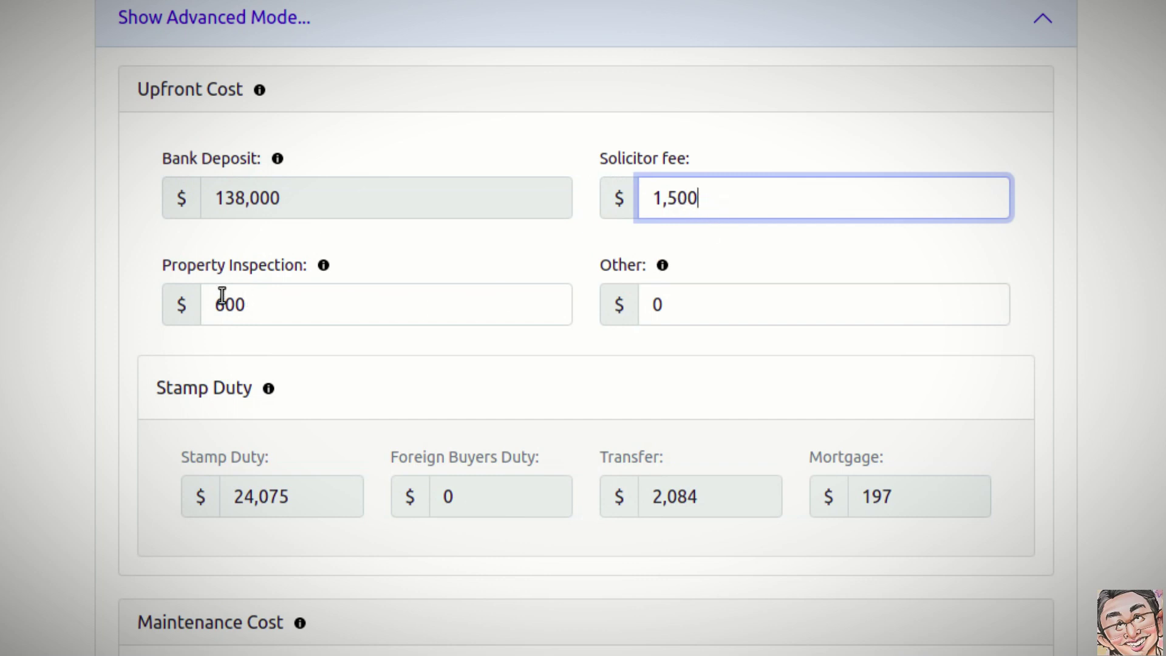
# Set the property inspection cost in the Upfront Cost section to $800.
pyautogui.moveTo(233, 265); pyautogui.dragTo(146, 300)
pyautogui.click(323, 308)
pyautogui.write('800')
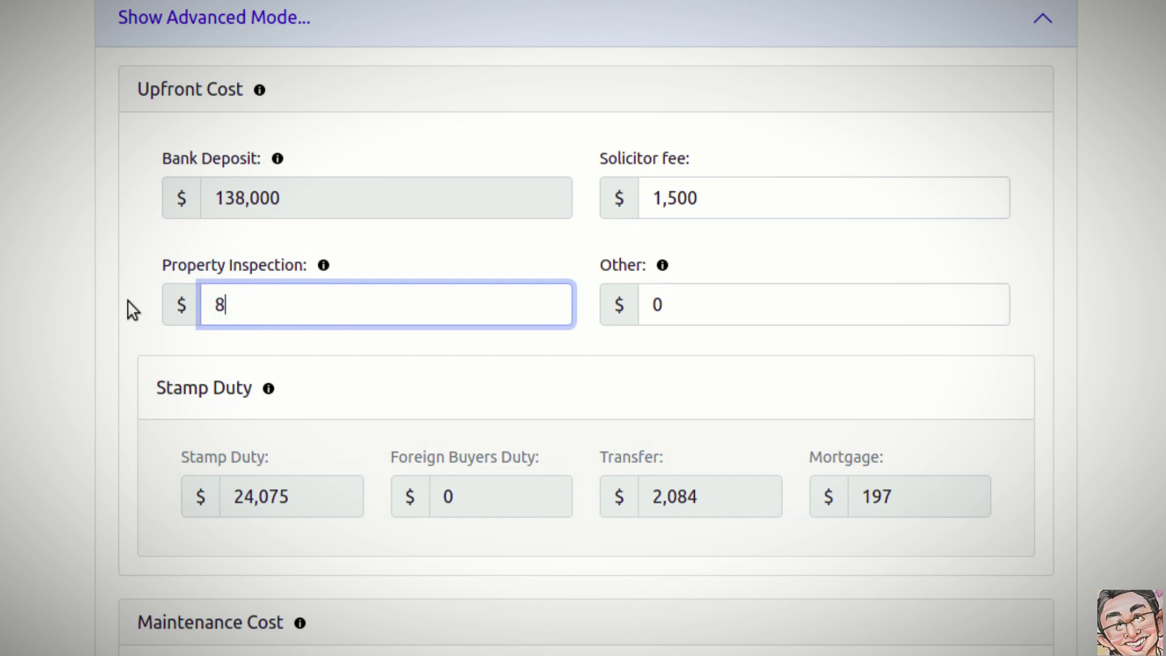
# Set the other expenses in the Upfront Cost section to $200.
pyautogui.click(730, 302)
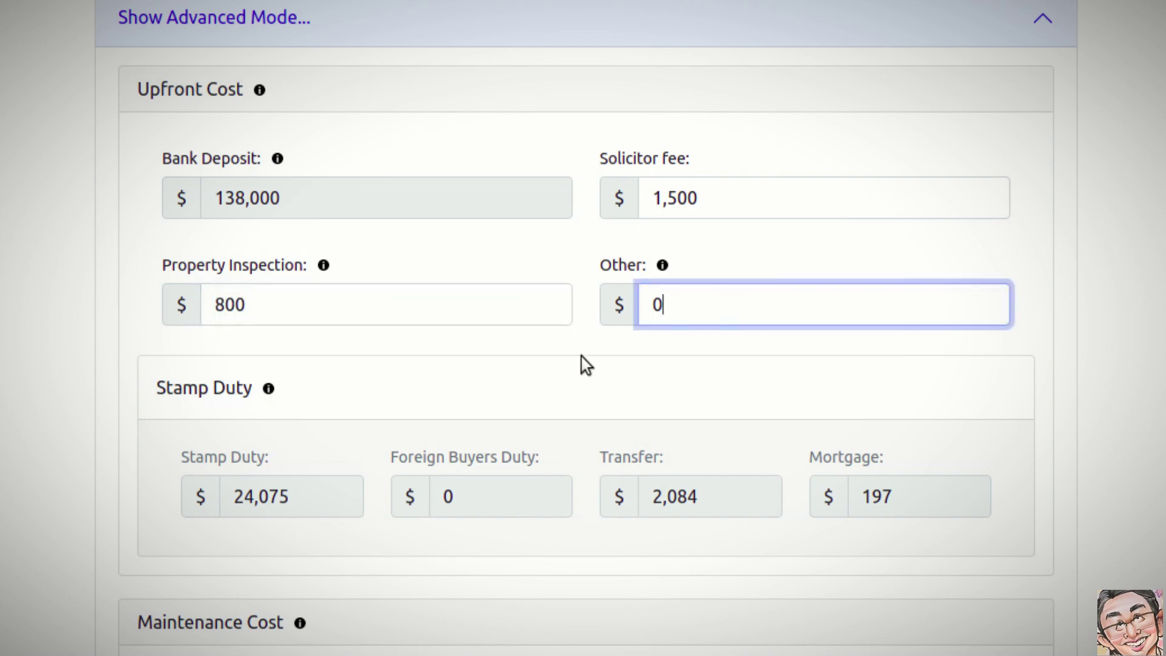
pyautogui.doubleClick(699, 304)
pyautogui.write('200')
pyautogui.click(1046, 382)
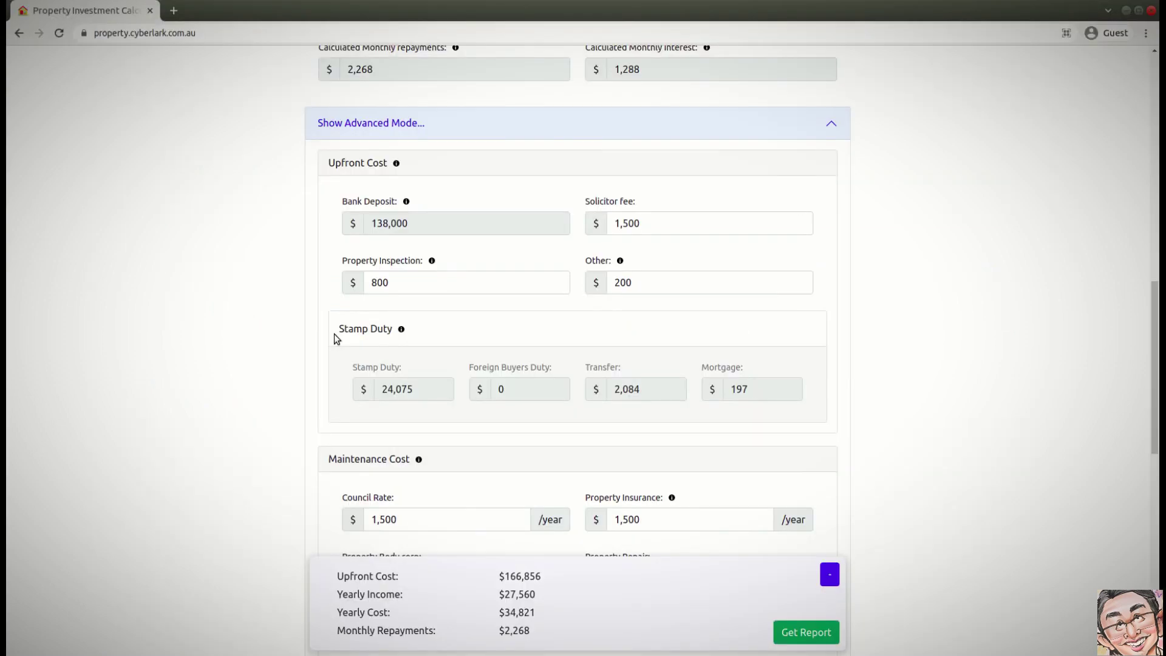
# Check how the Stamp Duty values are derived and review the stamp duty, foreign buyers duty, transfer and mortgage amounts.
pyautogui.moveTo(334, 334); pyautogui.dragTo(402, 330)
pyautogui.moveTo(402, 332)
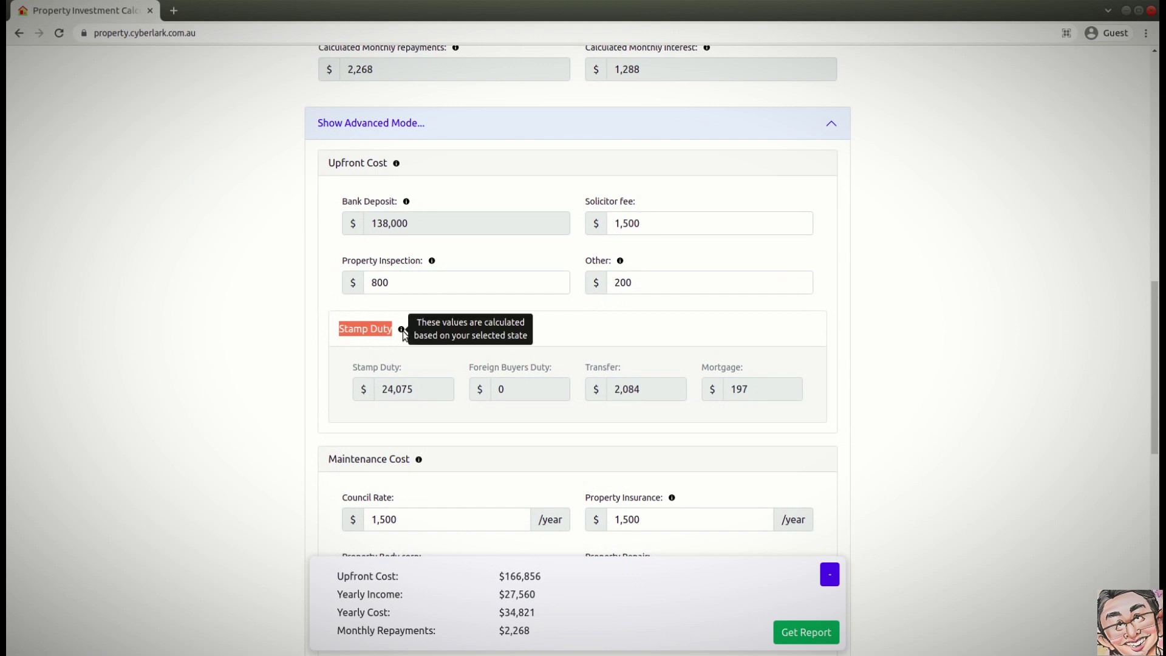
pyautogui.moveTo(380, 390); pyautogui.dragTo(728, 389)
pyautogui.click(776, 390)
# Review the yearly Maintenance Cost items, from council rate and property insurance through land tax to pest control and fire alarm service.
pyautogui.scroll(-5, 719, 399)
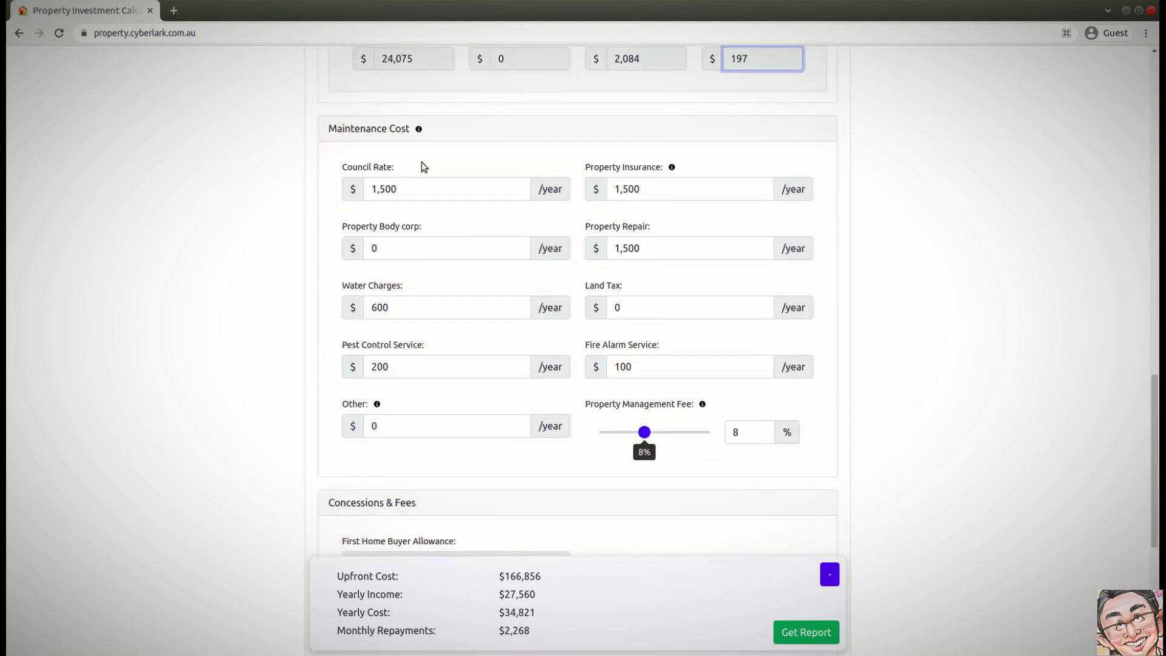
pyautogui.click(406, 174)
pyautogui.moveTo(407, 175); pyautogui.dragTo(341, 174)
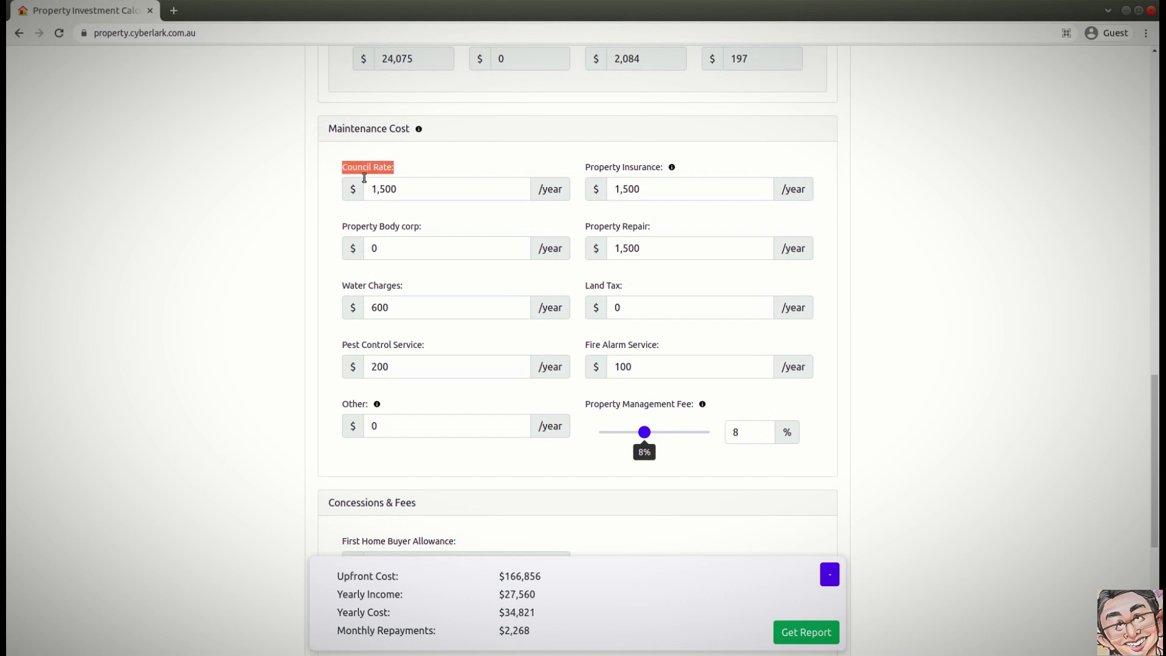
pyautogui.click(411, 172)
pyautogui.moveTo(431, 177); pyautogui.dragTo(338, 177)
pyautogui.moveTo(578, 172); pyautogui.dragTo(660, 169)
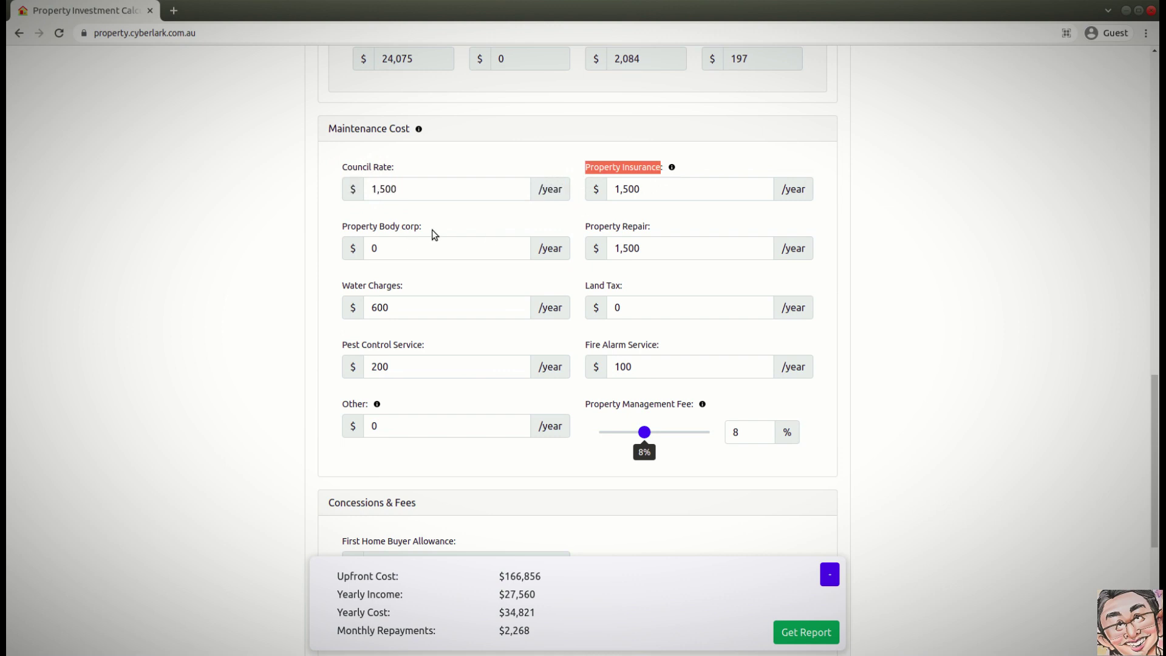
pyautogui.moveTo(432, 230); pyautogui.dragTo(389, 232)
pyautogui.moveTo(650, 231); pyautogui.dragTo(621, 234)
pyautogui.moveTo(409, 289); pyautogui.dragTo(339, 289)
pyautogui.moveTo(625, 287); pyautogui.dragTo(609, 308)
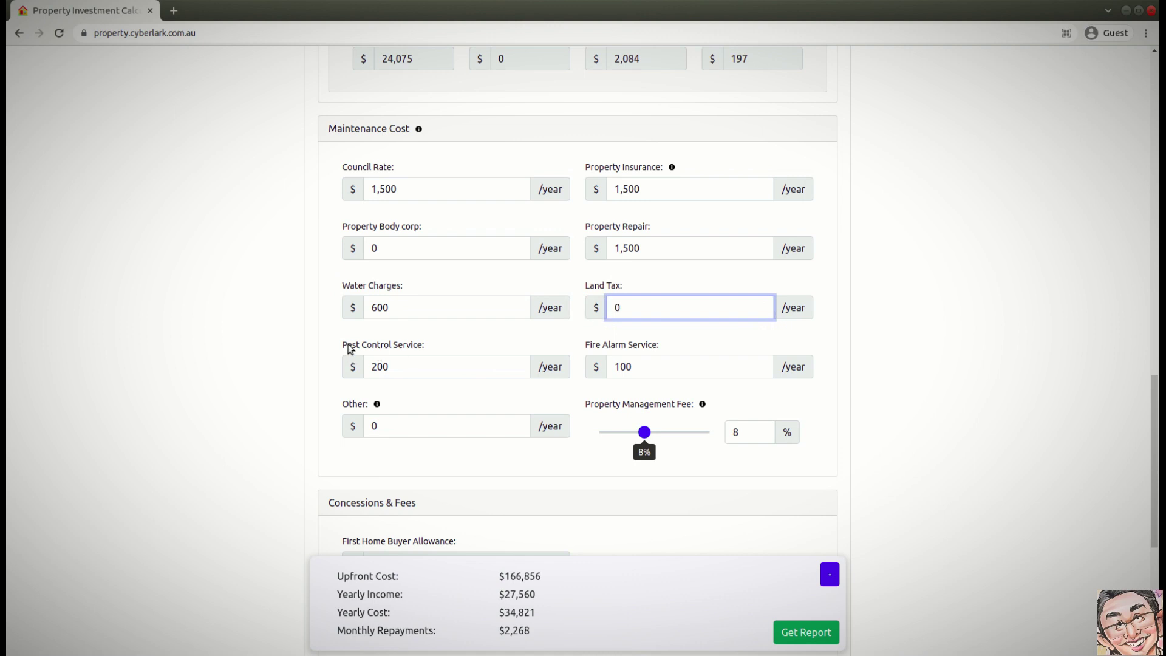
pyautogui.moveTo(347, 344); pyautogui.dragTo(420, 343)
pyautogui.moveTo(589, 353); pyautogui.dragTo(682, 345)
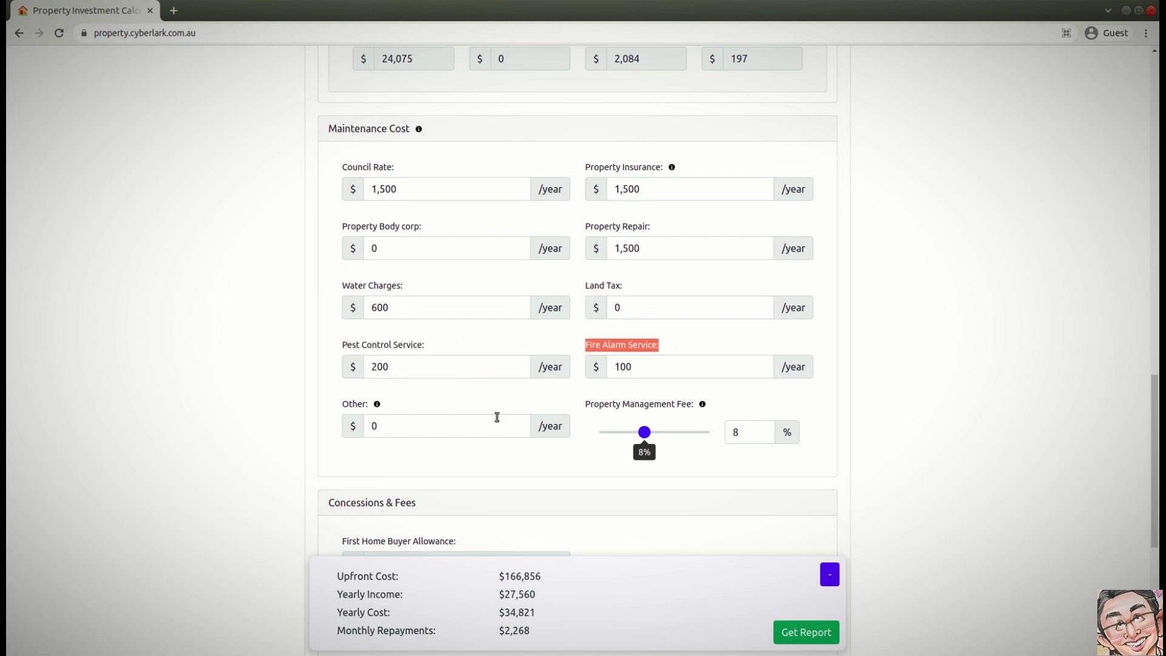
# Set the property management fee in the Maintenance Cost section to 7%.
pyautogui.moveTo(625, 406); pyautogui.dragTo(659, 407)
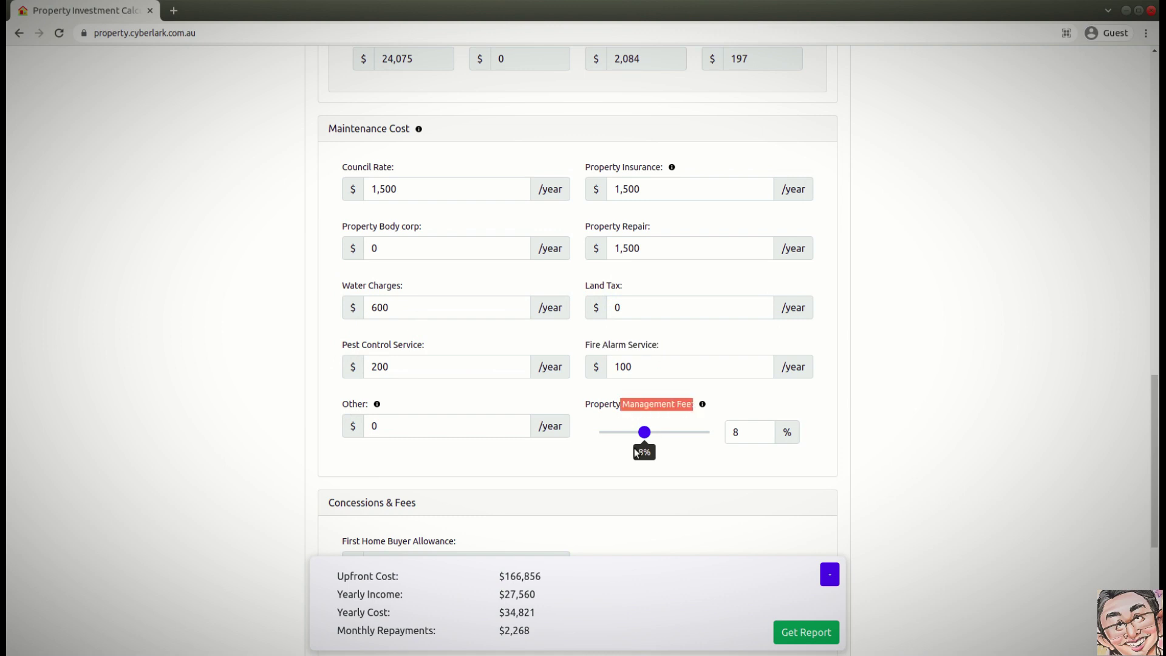
pyautogui.moveTo(644, 432); pyautogui.dragTo(639, 435)
# Check the First Home Buyer Allowance under Concessions & Fees.
pyautogui.scroll(-5, 923, 428)
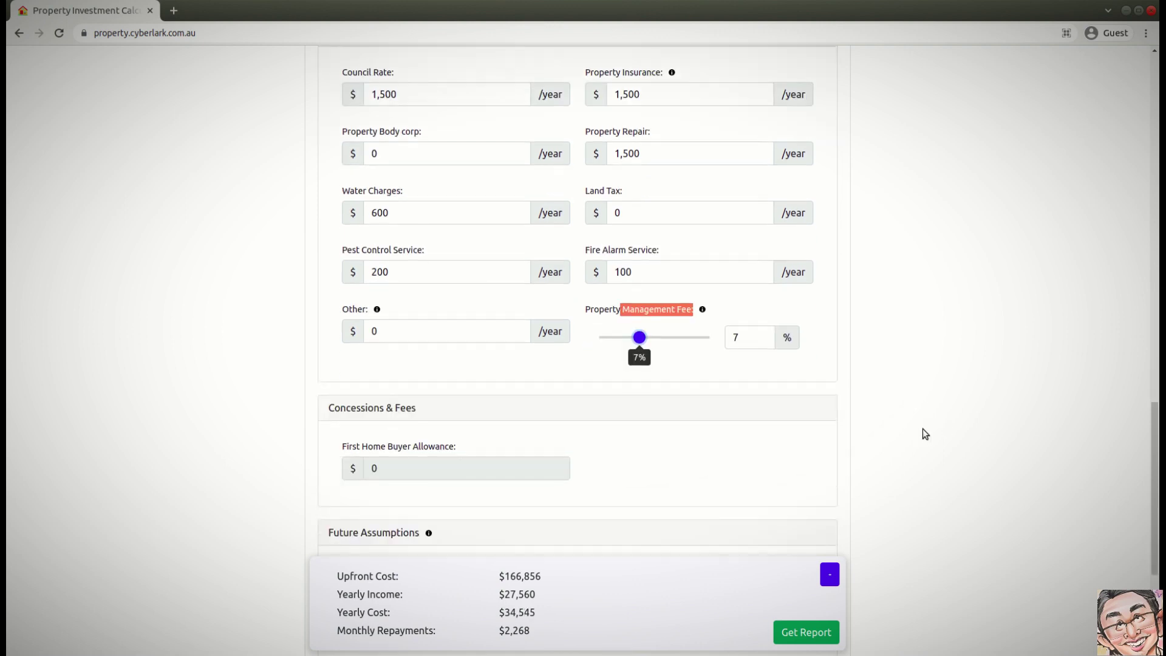
pyautogui.moveTo(337, 246); pyautogui.dragTo(463, 246)
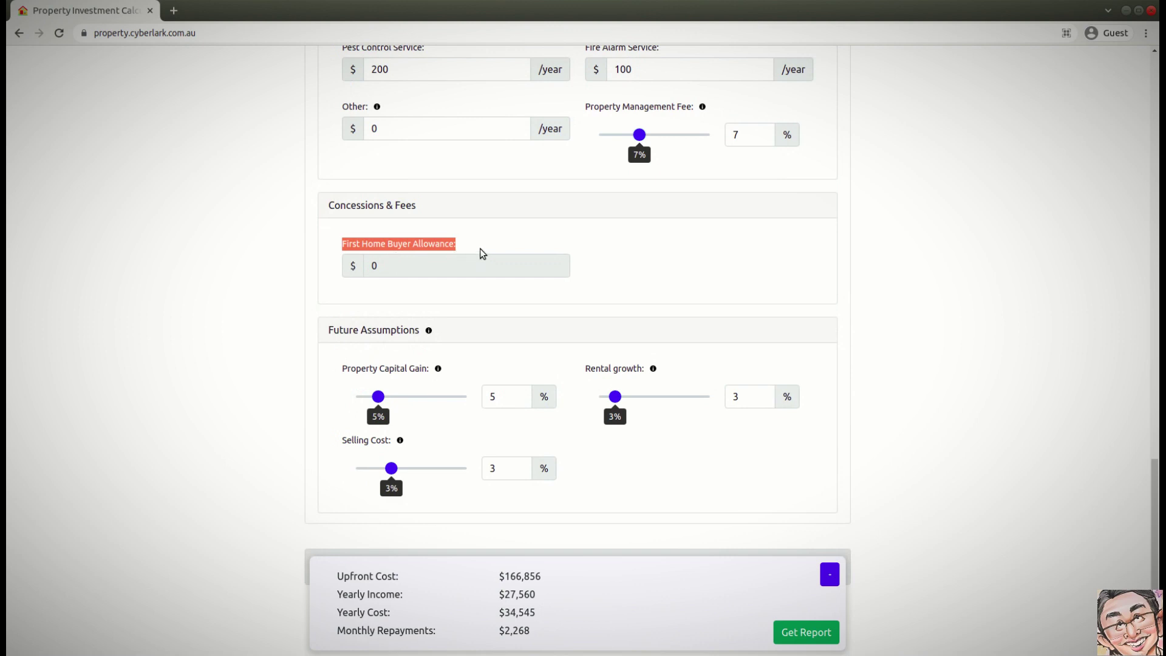
pyautogui.doubleClick(383, 270)
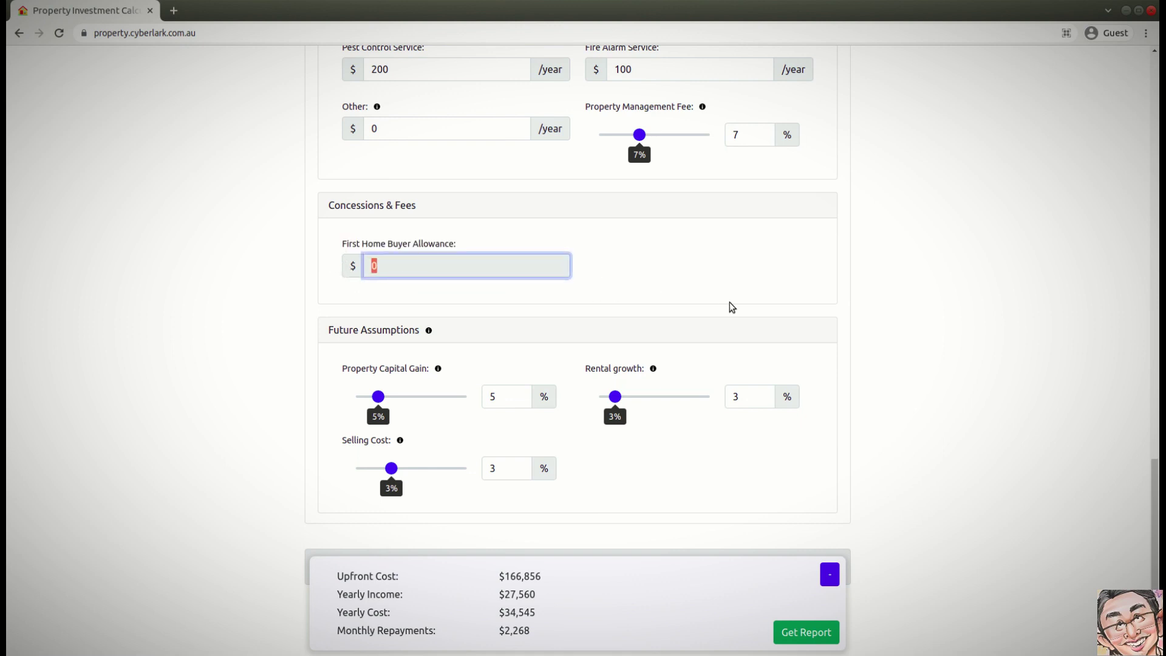
# Review the Future Assumptions for property capital gain, rental growth and selling cost.
pyautogui.scroll(-2, 800, 276)
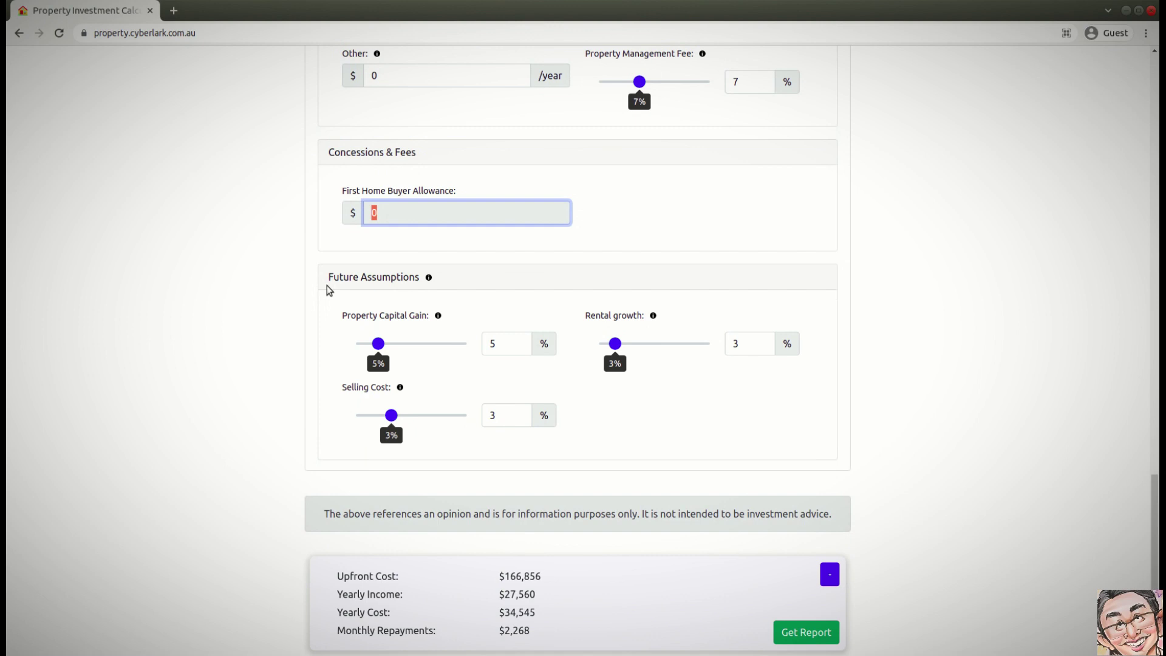
pyautogui.tripleClick(381, 285)
pyautogui.click(325, 277)
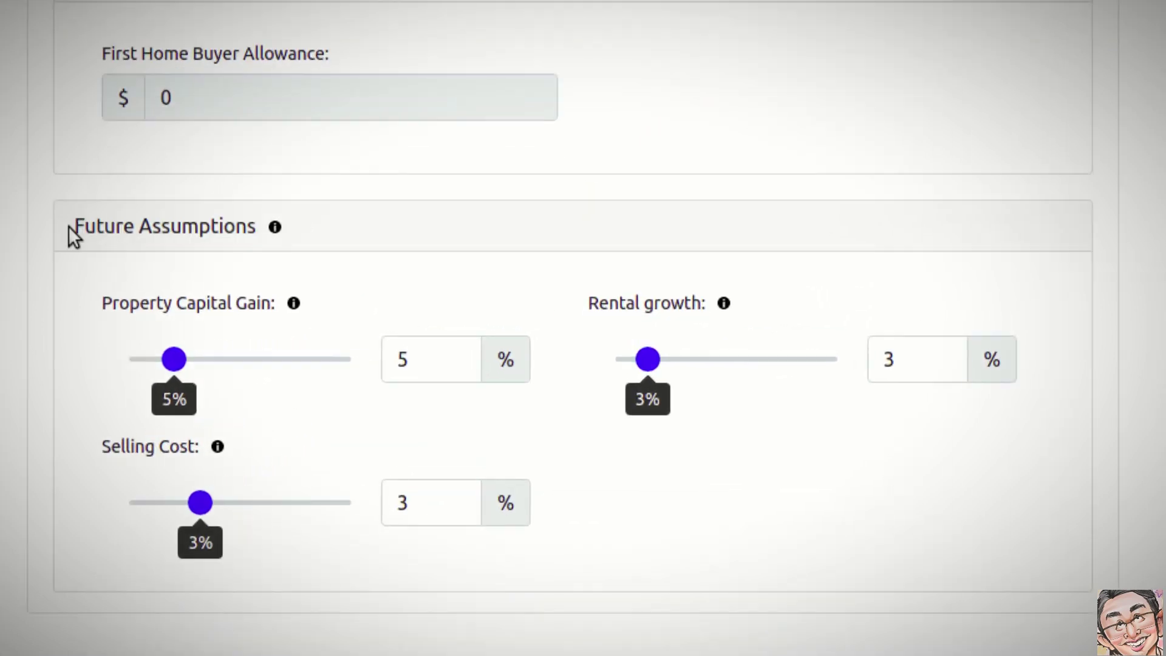
pyautogui.moveTo(69, 227); pyautogui.dragTo(292, 232)
pyautogui.moveTo(100, 304); pyautogui.dragTo(288, 306)
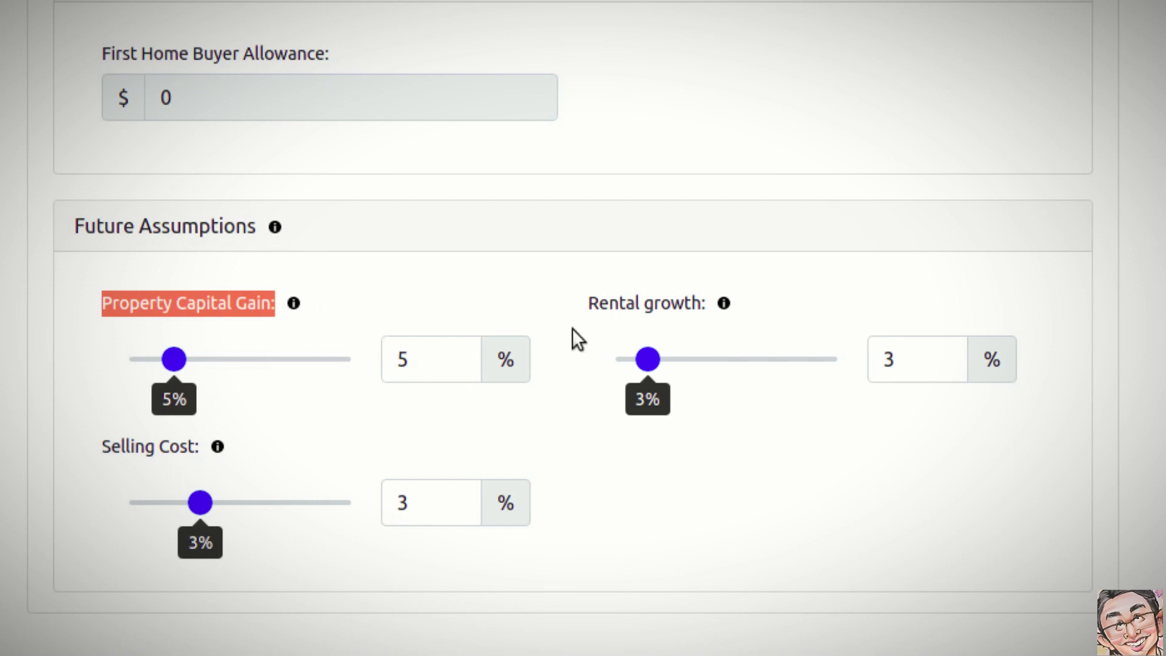
pyautogui.moveTo(585, 301); pyautogui.dragTo(698, 307)
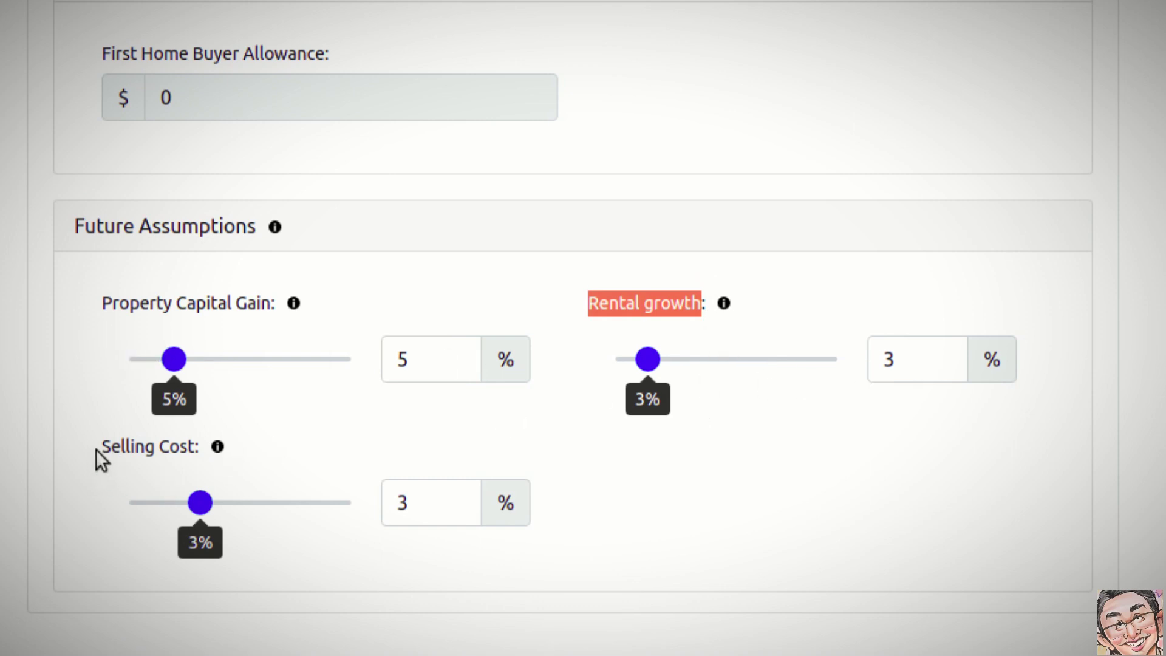
pyautogui.moveTo(96, 449); pyautogui.dragTo(224, 457)
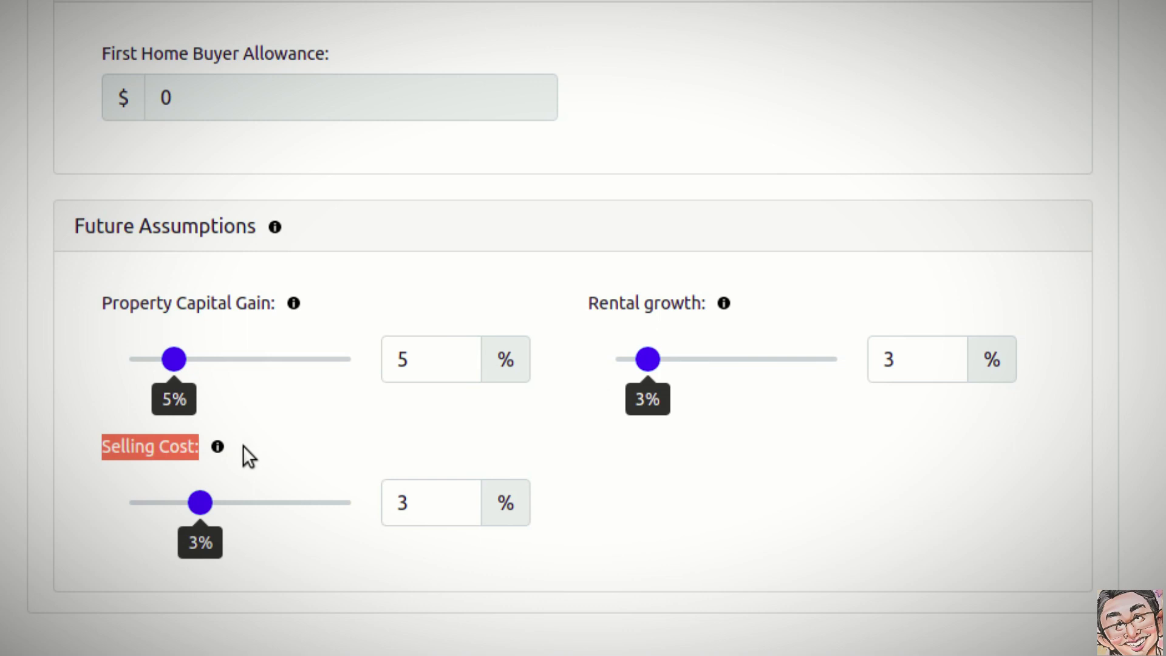